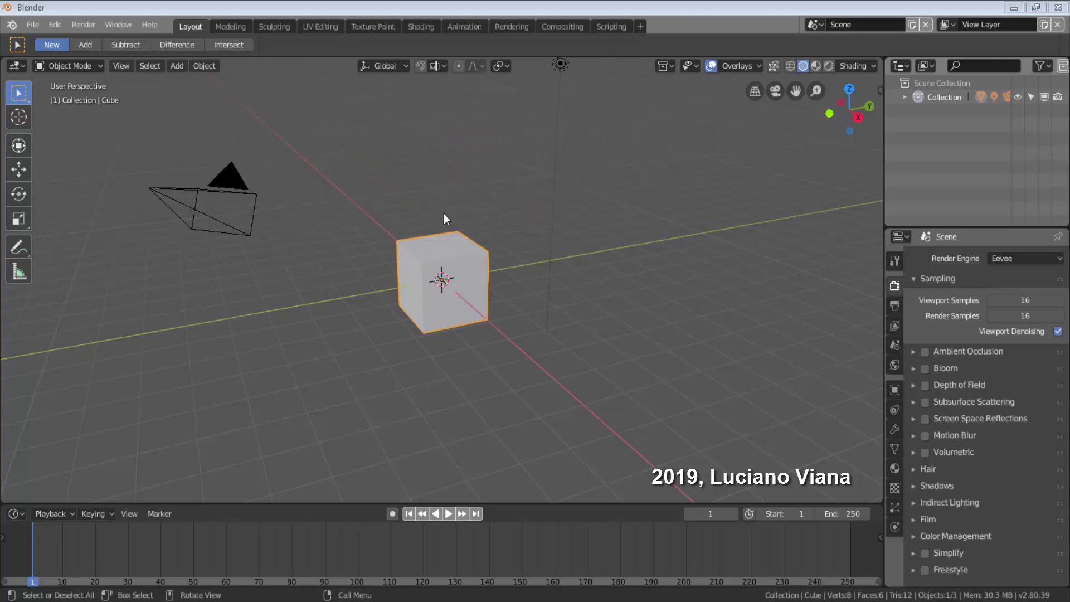
Step: Delete the default cube and add a blank Grease Pencil object named GPencil
right_click(453, 250)
left_click(418, 251)
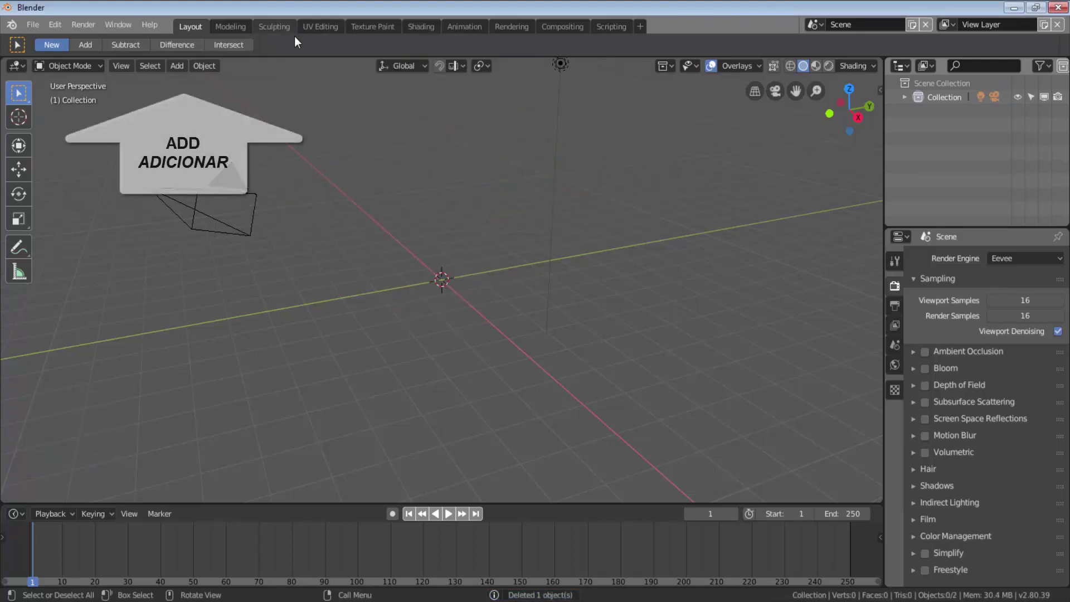
left_click(174, 66)
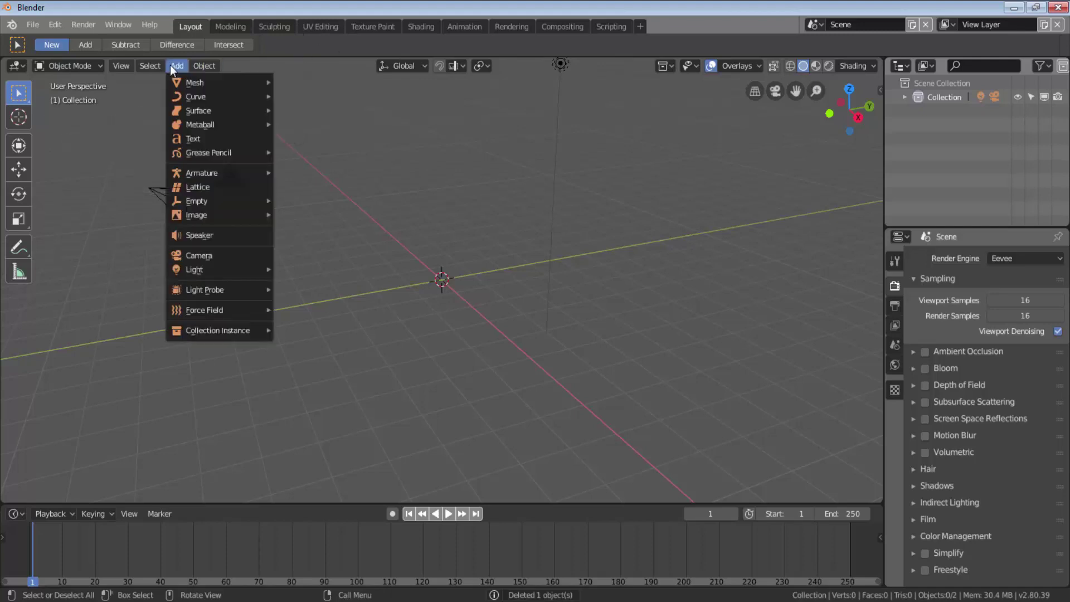
mouse_move(209, 152)
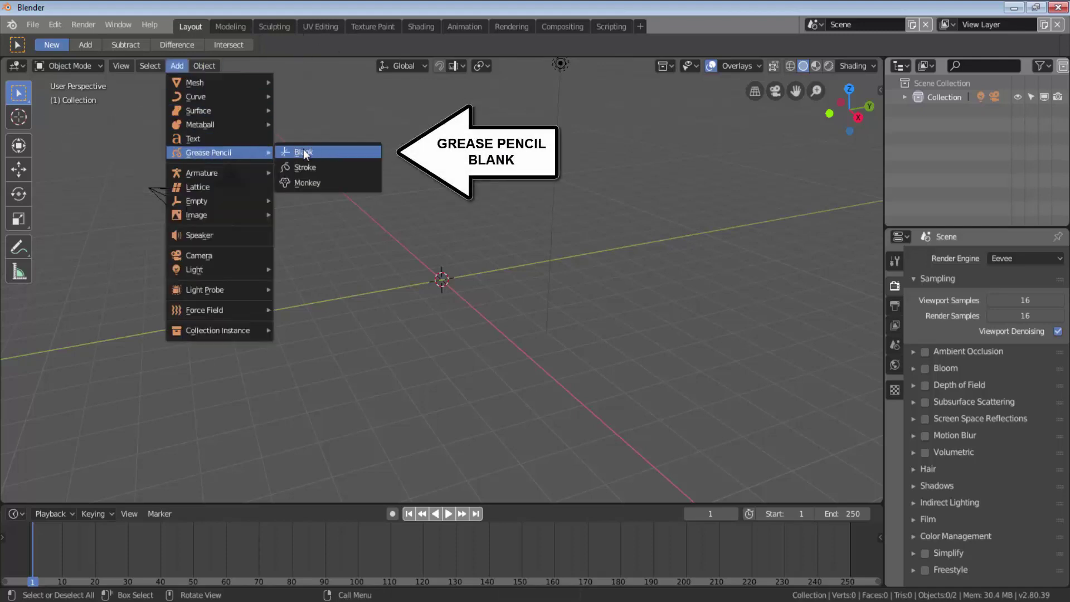
left_click(303, 151)
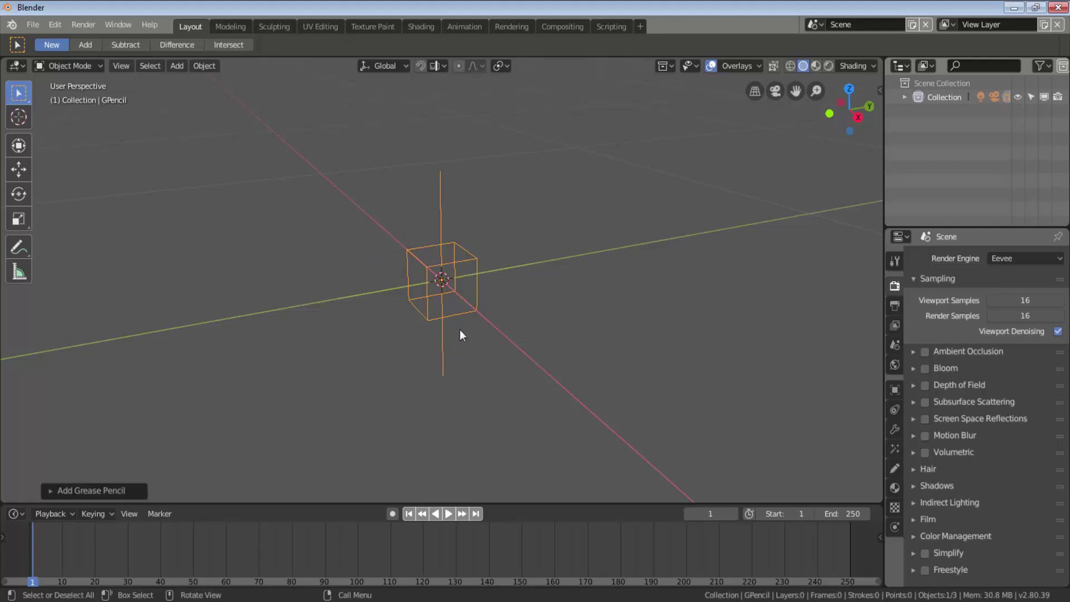
Step: Add a 2D Animation workspace with Fade 3D Objects at 1.0 and Fade Layers at about 0.85
left_click(640, 26)
mouse_move(588, 65)
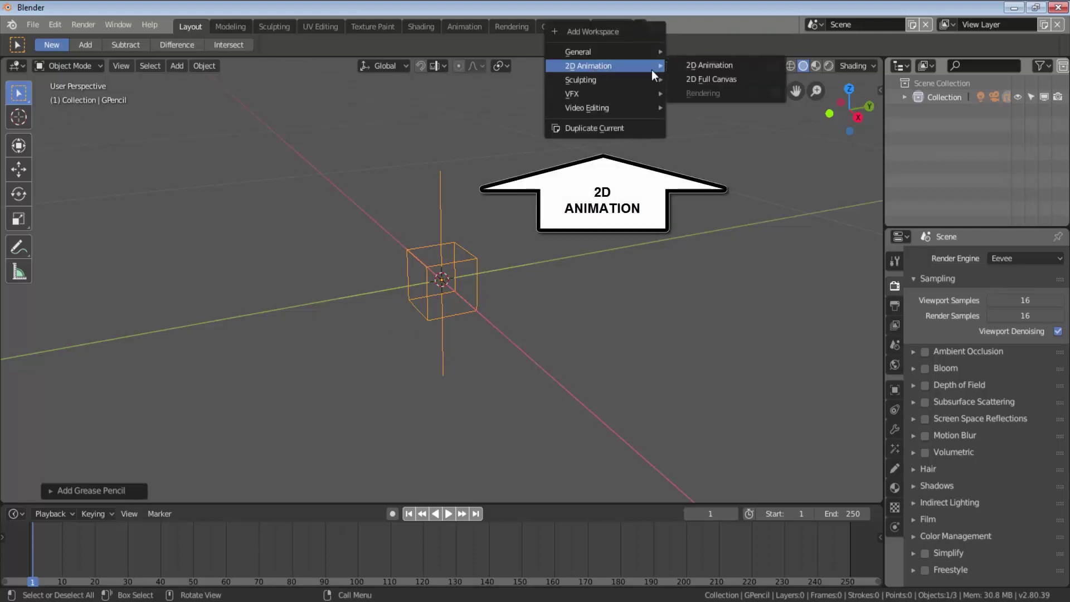
left_click(702, 65)
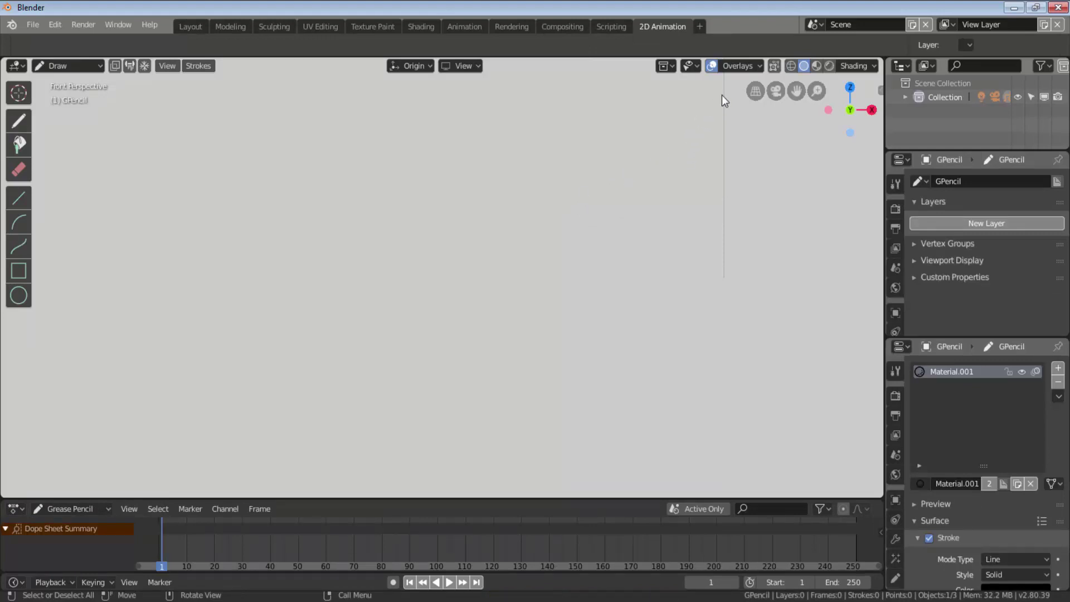
left_click(759, 66)
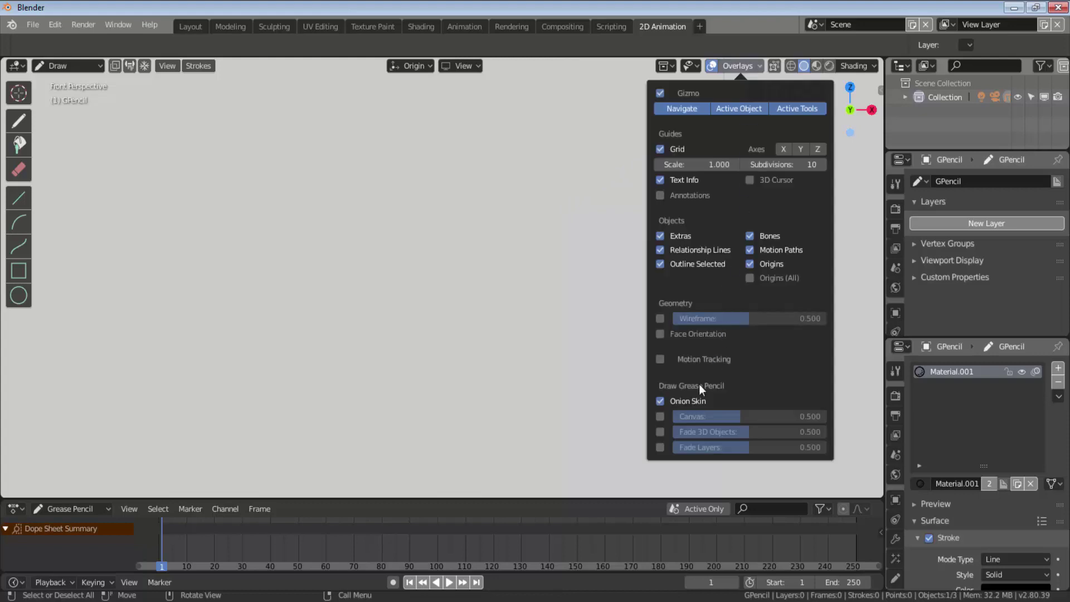
left_click(660, 433)
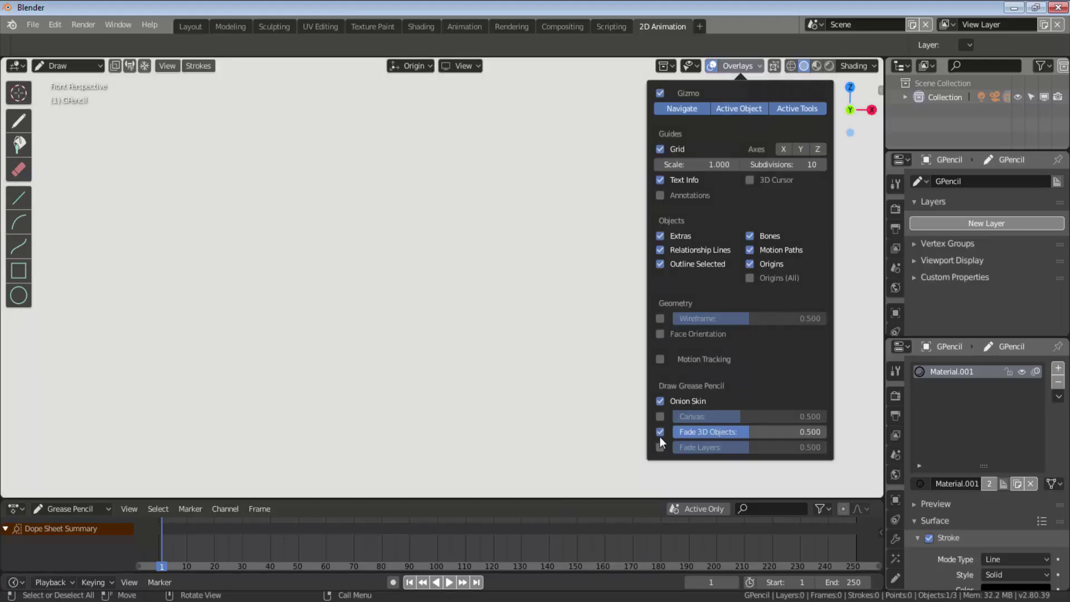
left_click(660, 447)
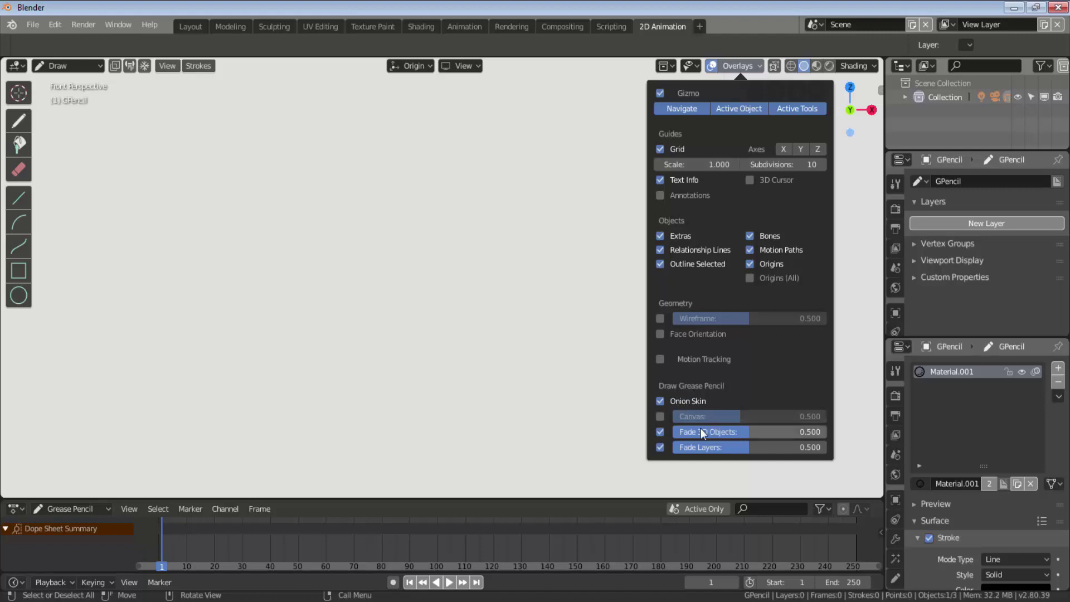
left_click_drag(694, 430, 824, 438)
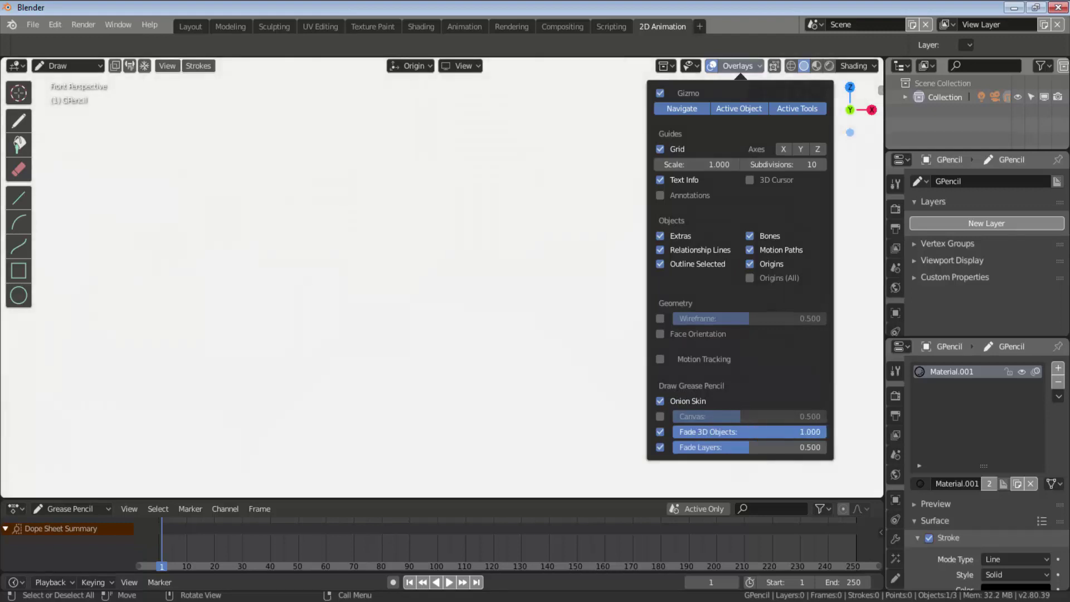
left_click_drag(700, 446, 784, 452)
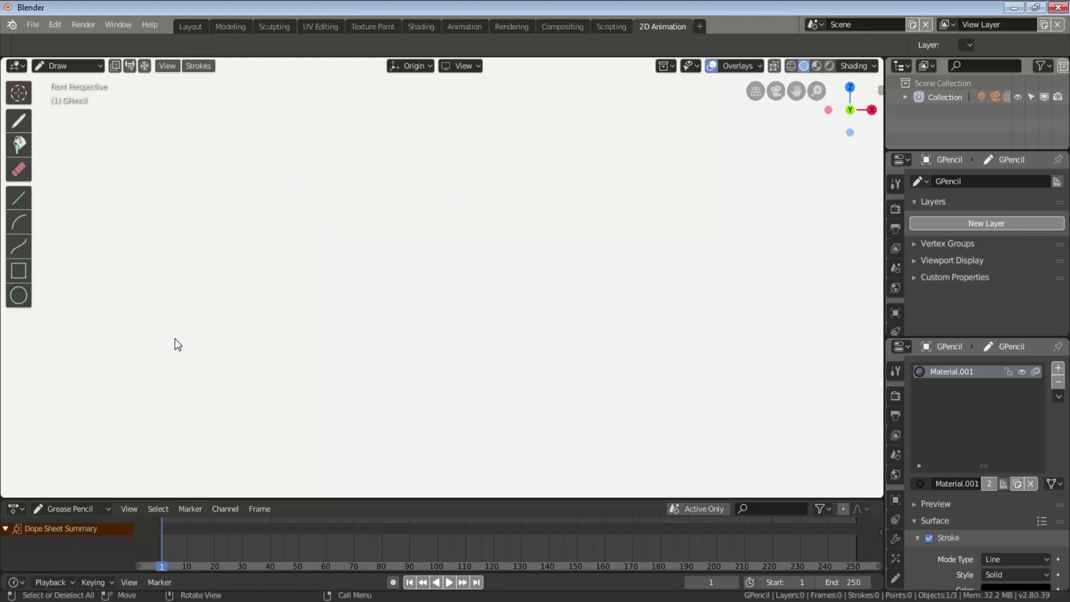
Step: Draw a large black face-outline circle using the Circle tool and an enlarged Draw Marker brush
left_click(20, 297)
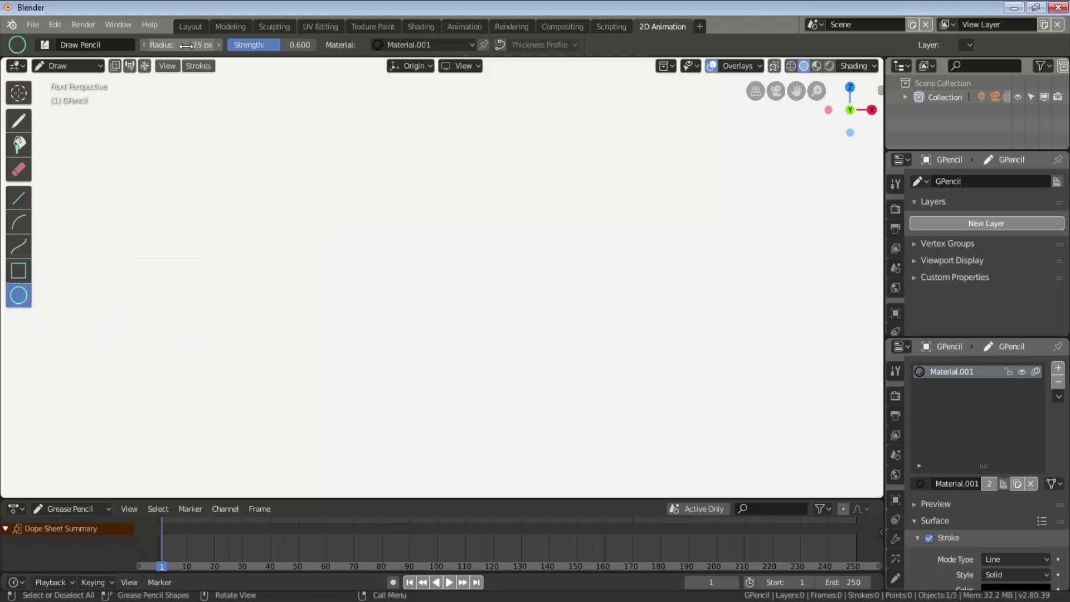
left_click(42, 66)
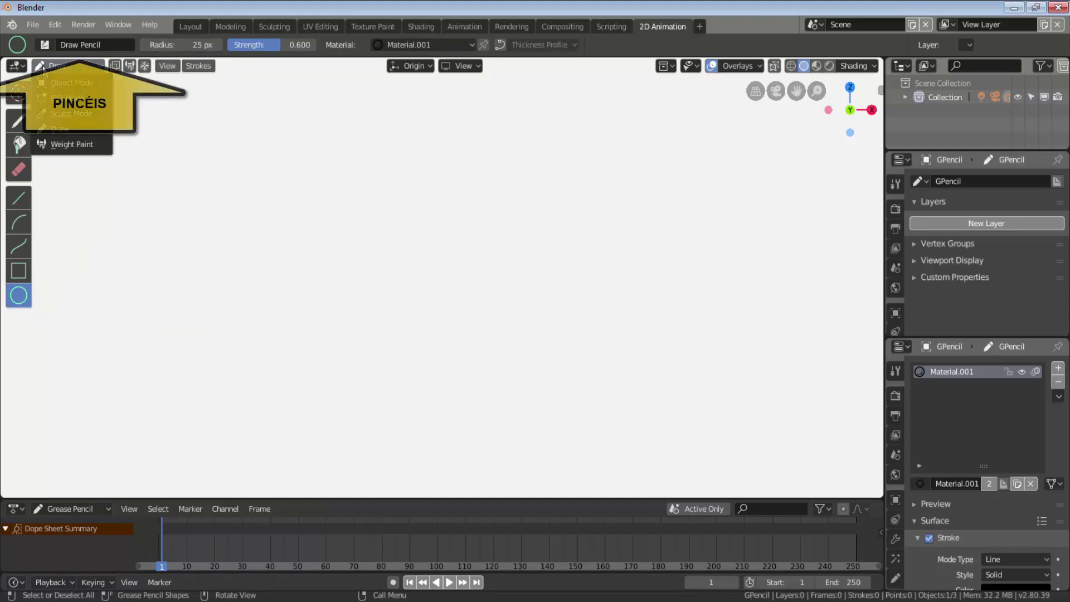
left_click(42, 40)
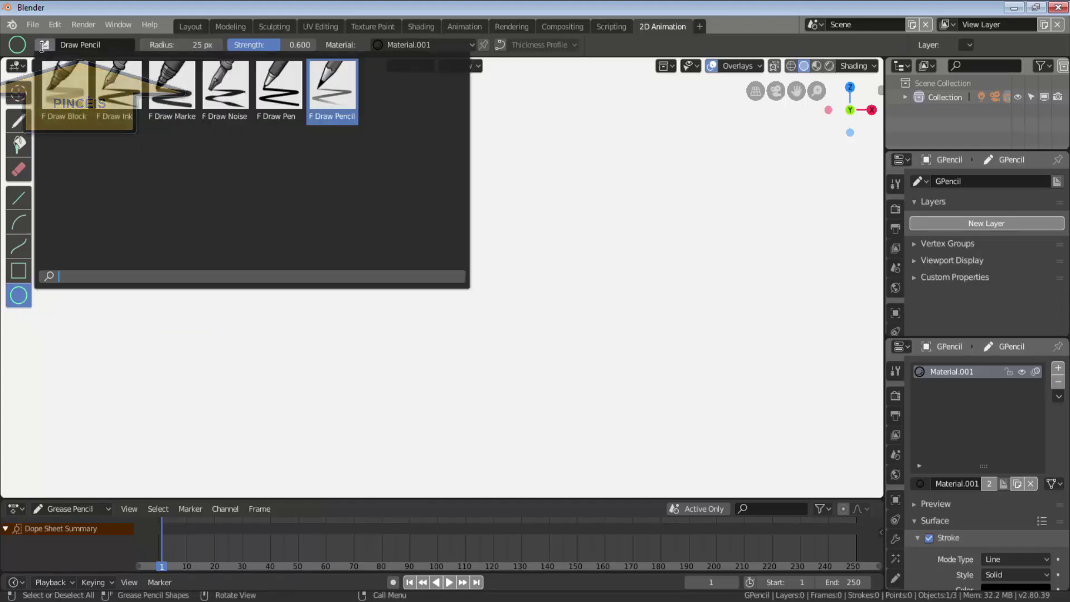
left_click(172, 116)
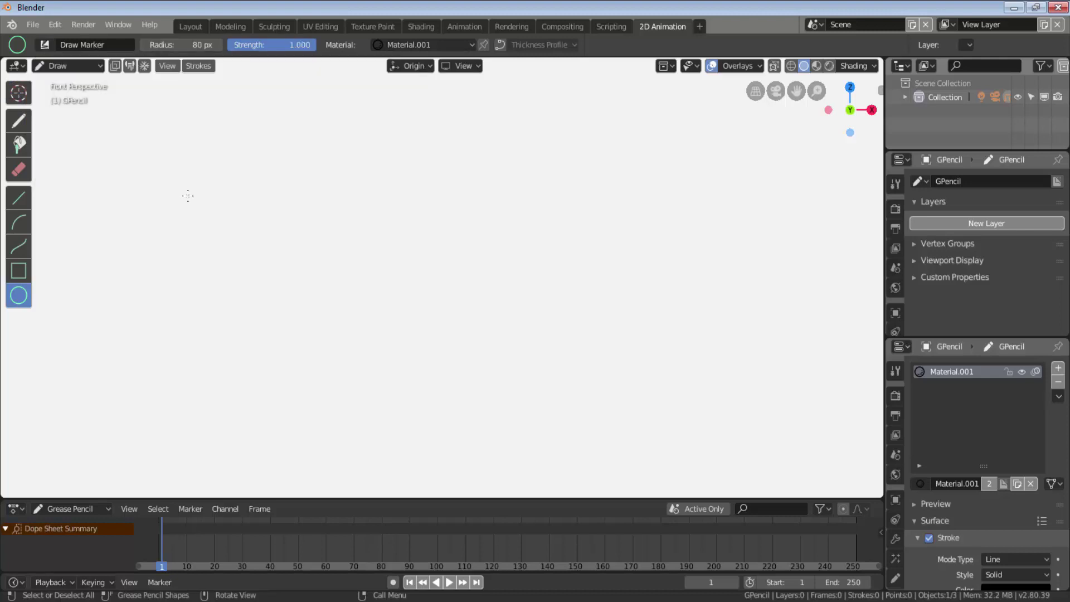
left_click_drag(184, 45, 217, 44)
mouse_move(294, 173)
left_mouse_down()
mouse_move(593, 444)
mouse_move(611, 449)
mouse_move(599, 450)
left_mouse_up()
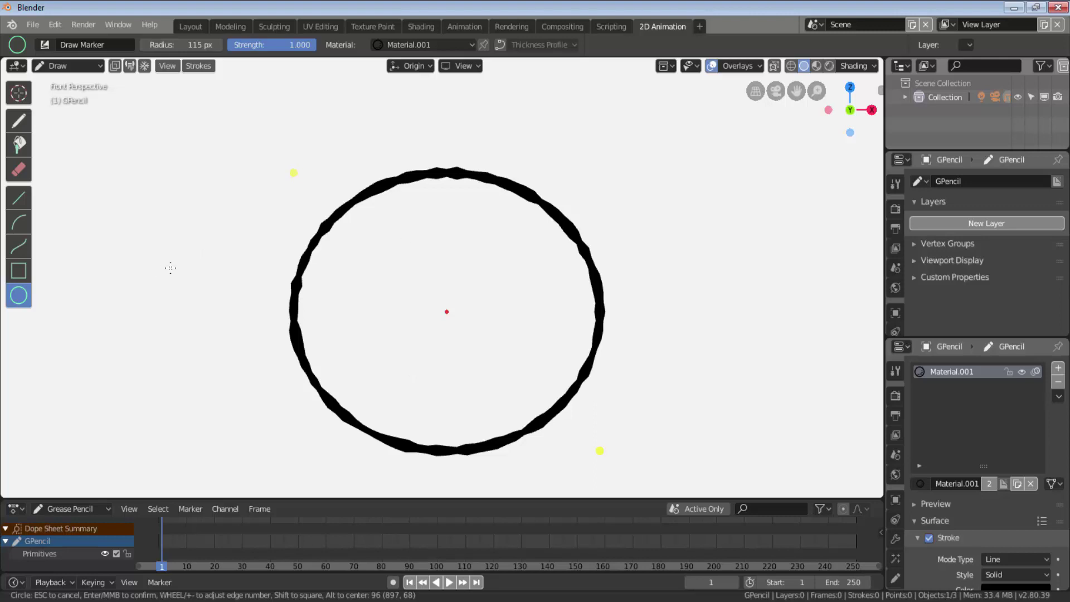
key("Return")
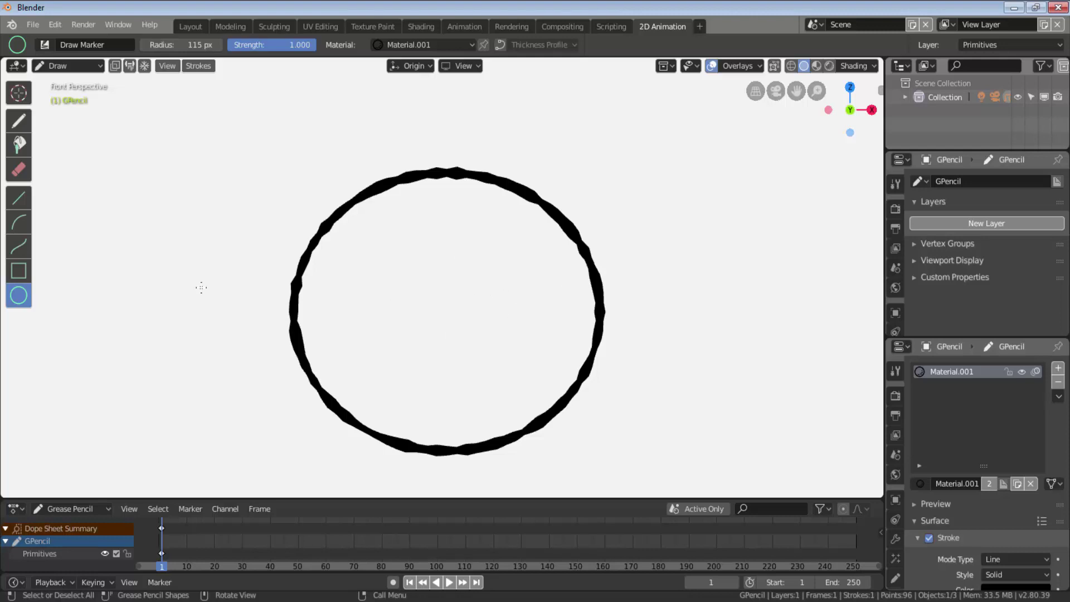
Step: Draw two grey circle eyes side by side with the Draw Block brush
left_click(45, 44)
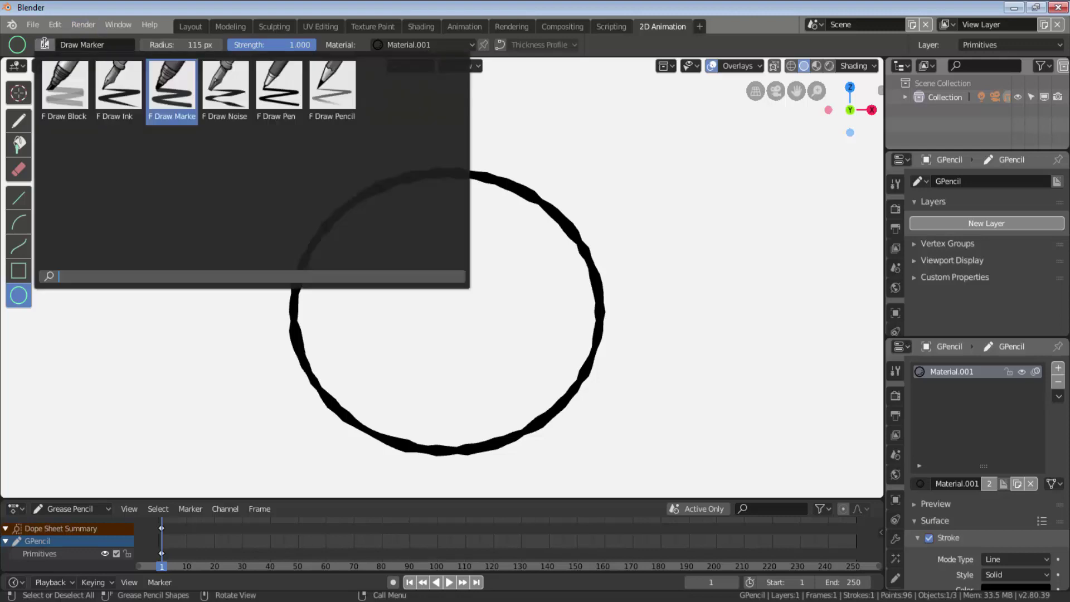
left_click(60, 82)
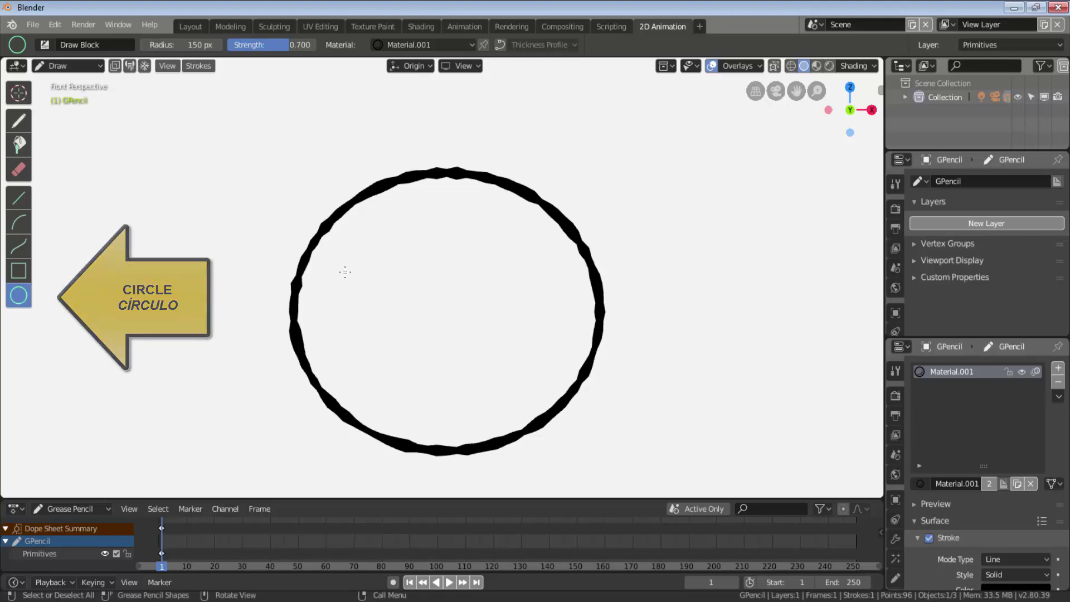
left_click_drag(361, 238, 457, 326)
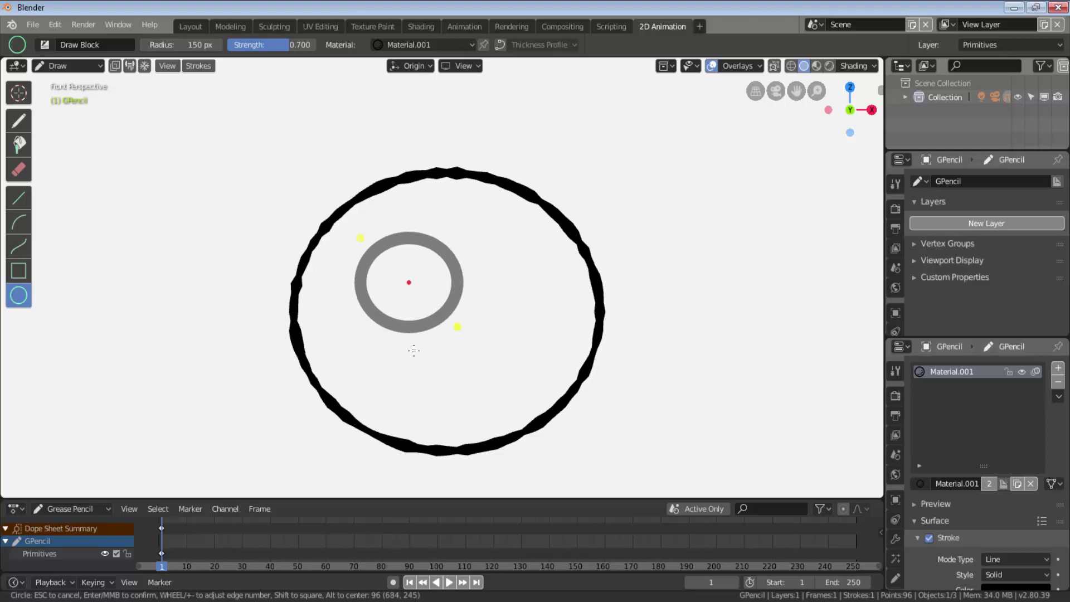
key("Return")
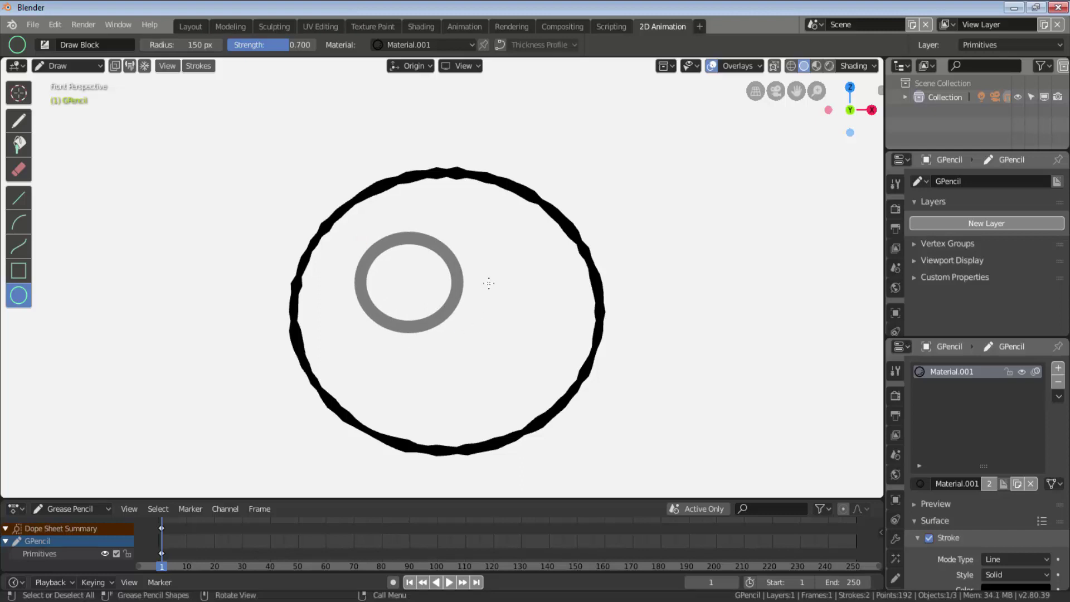
left_click_drag(469, 231, 576, 326)
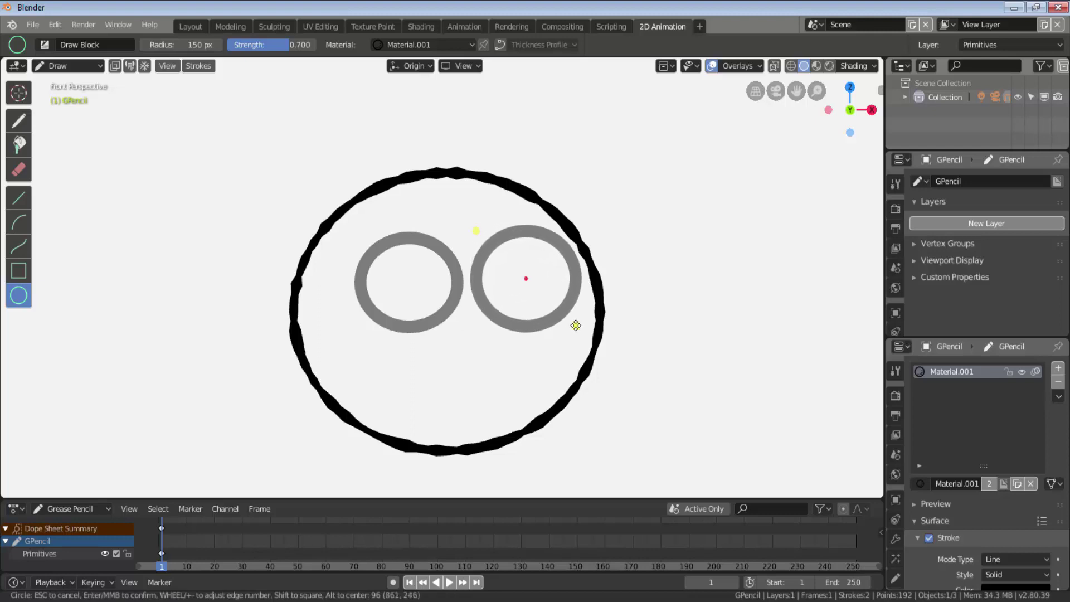
key("Return")
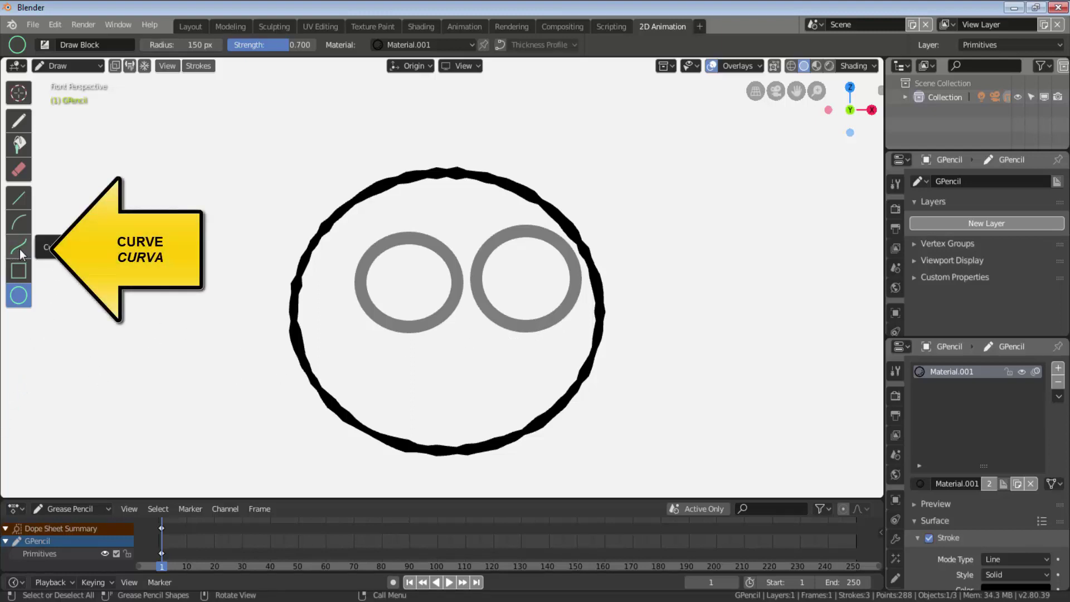
Step: Draw a grey mouth stroke with the Curve tool and bend it into a smile
left_click(19, 250)
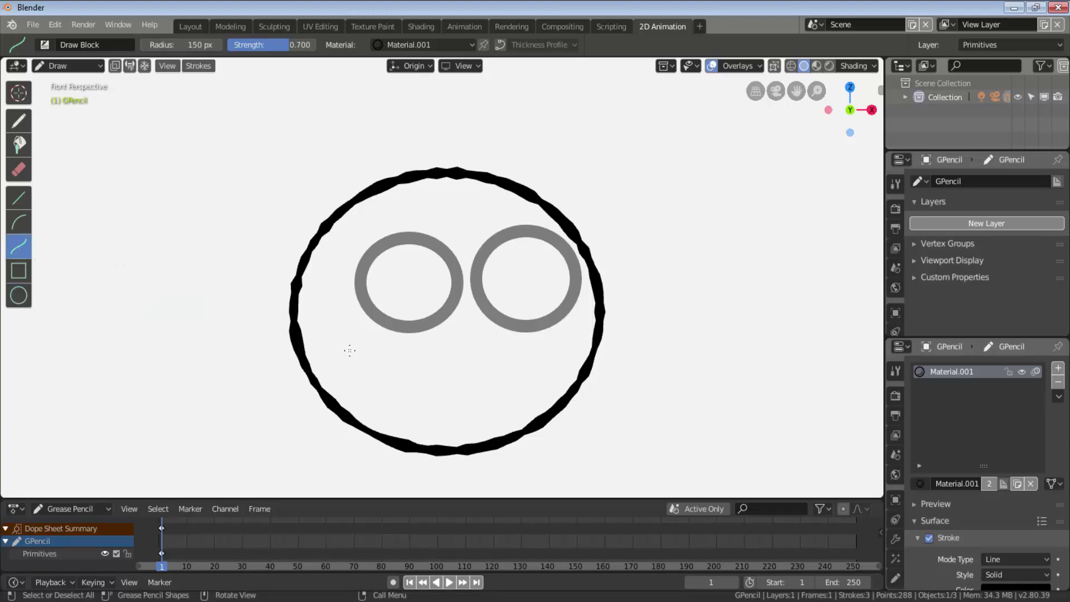
mouse_move(349, 349)
left_mouse_down()
mouse_move(488, 394)
mouse_move(529, 395)
left_mouse_up()
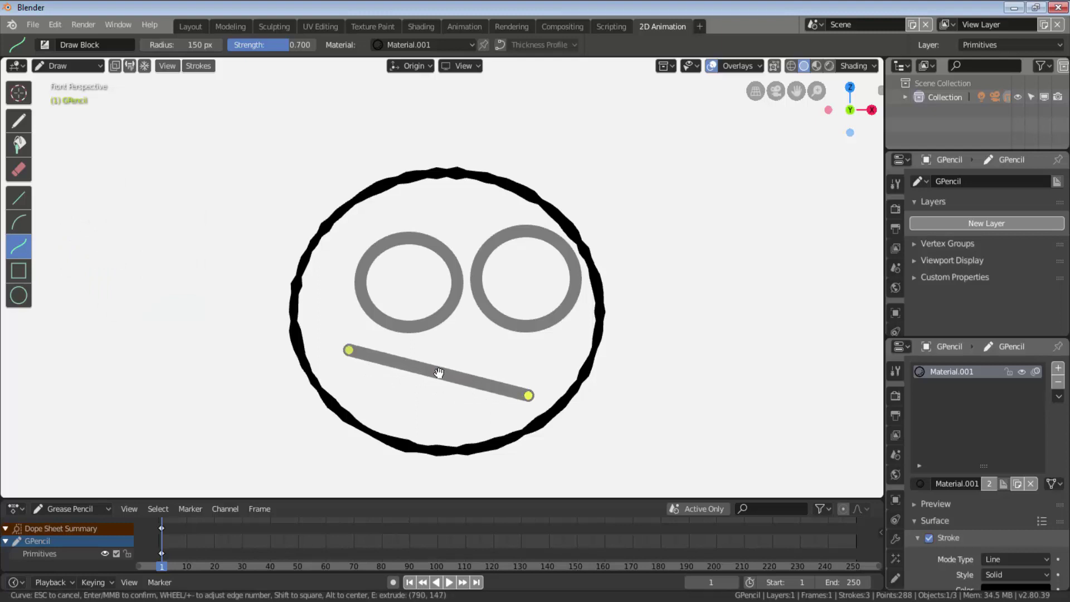
left_click_drag(438, 373, 416, 417)
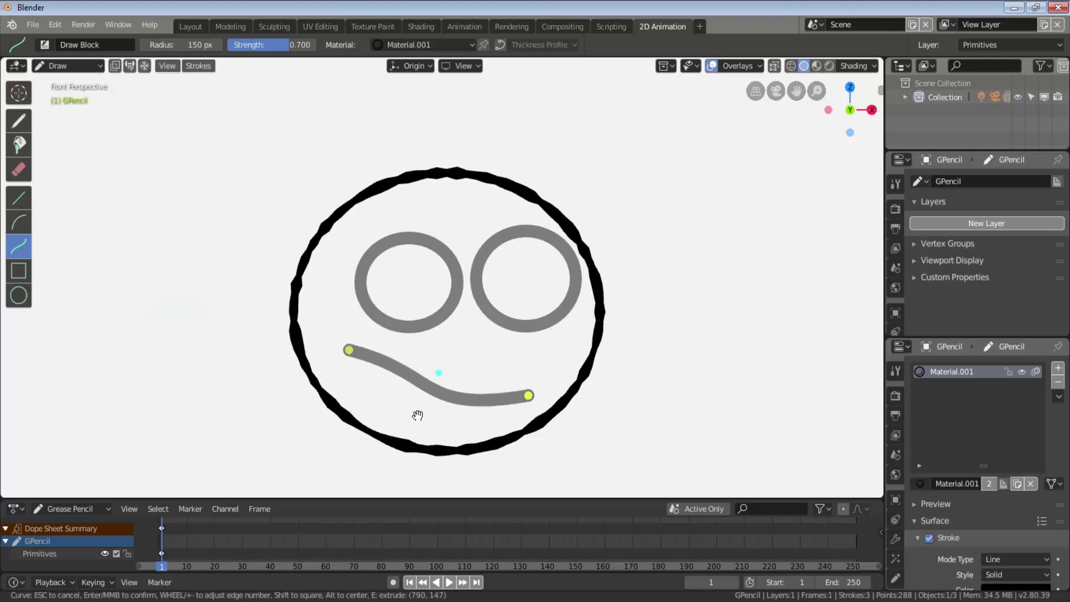
left_click_drag(440, 371, 503, 358)
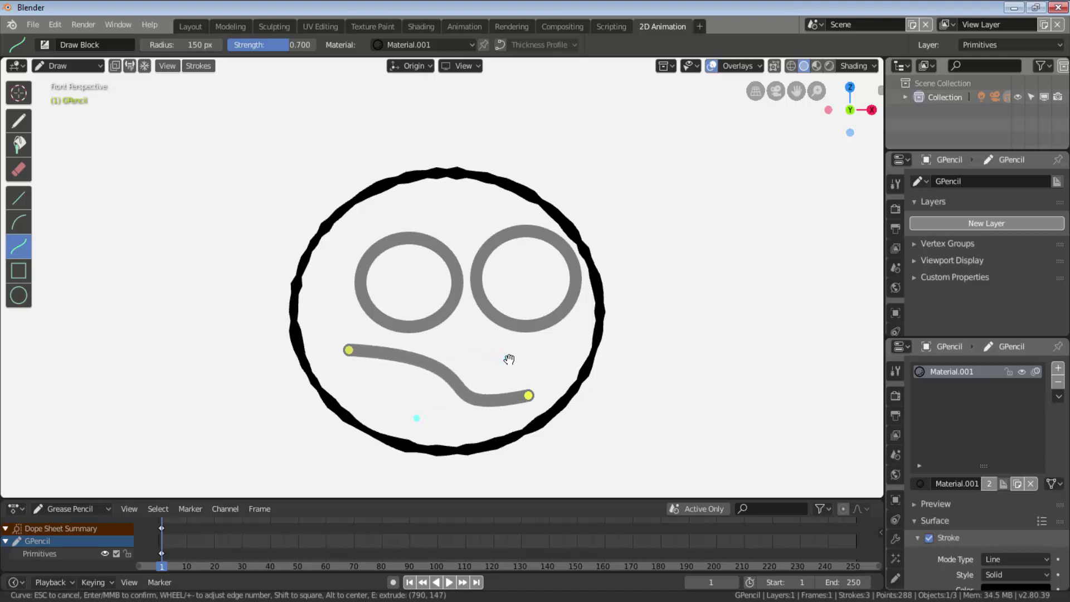
left_click_drag(504, 358, 340, 399)
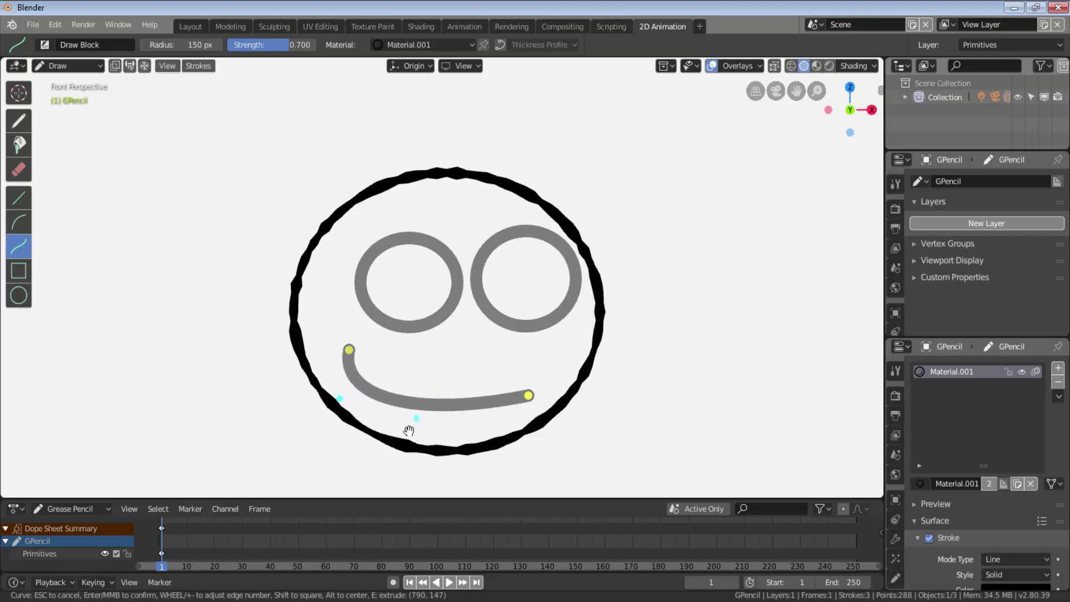
left_click_drag(352, 344, 359, 334)
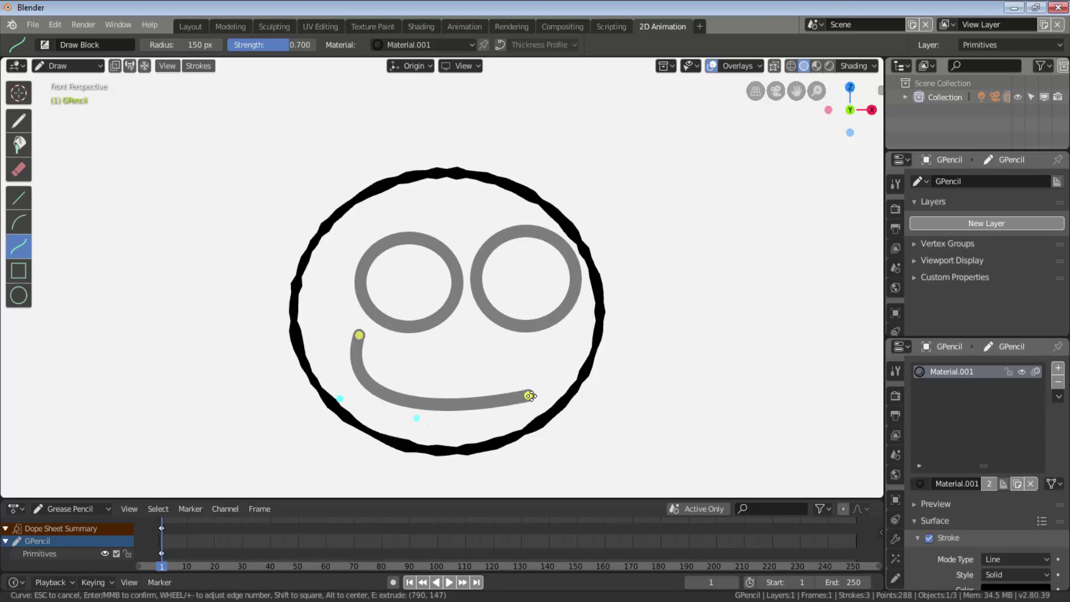
left_click_drag(529, 396, 485, 366)
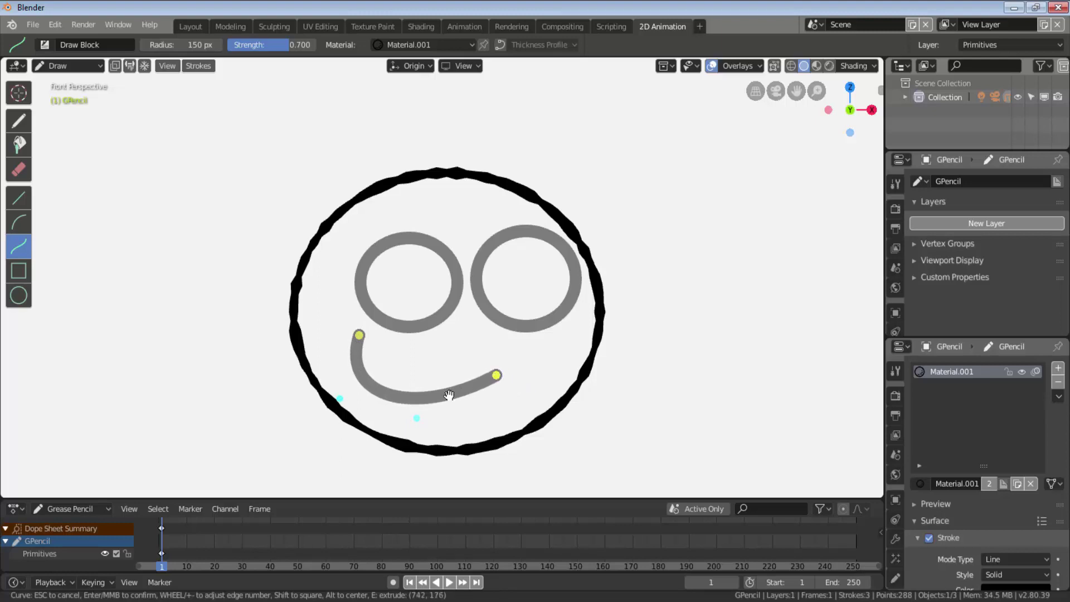
key("Return")
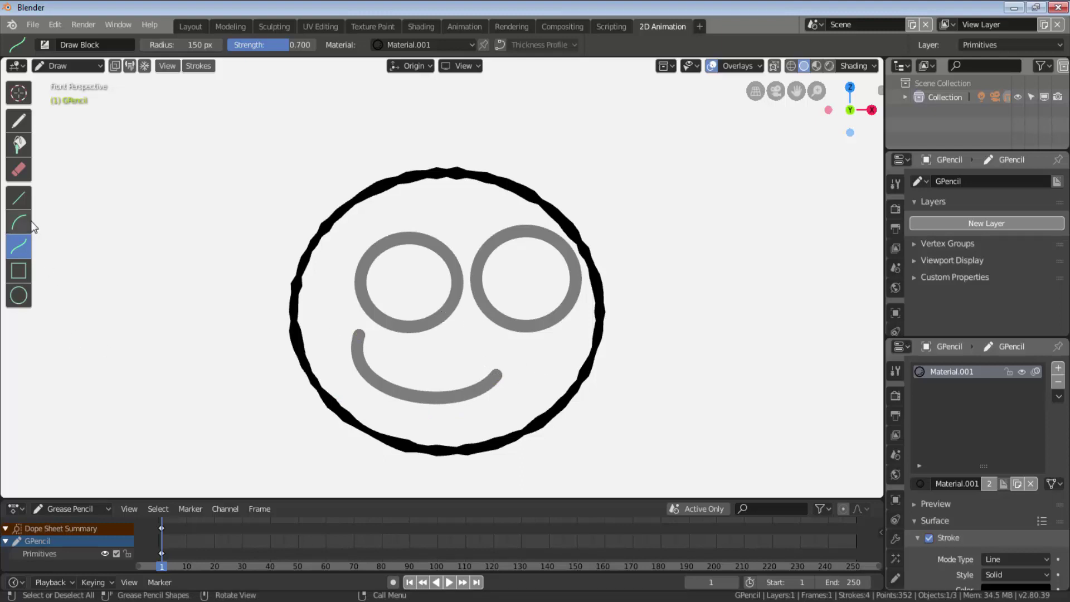
Step: Draw a small black pupil in each eye with the Circle tool at strength 1.000
left_click(24, 294)
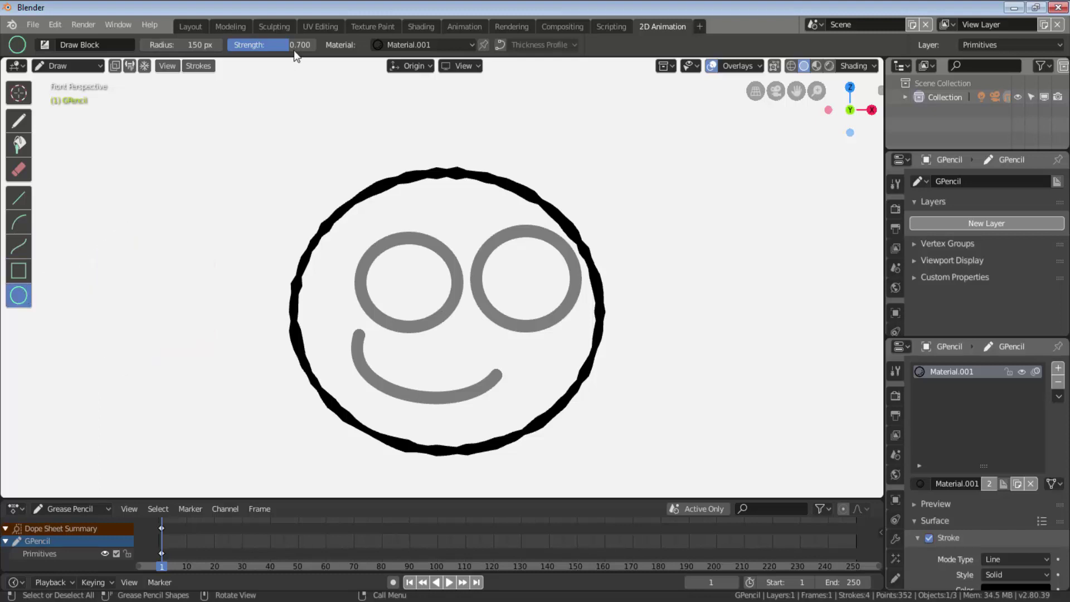
left_click_drag(253, 44, 280, 44)
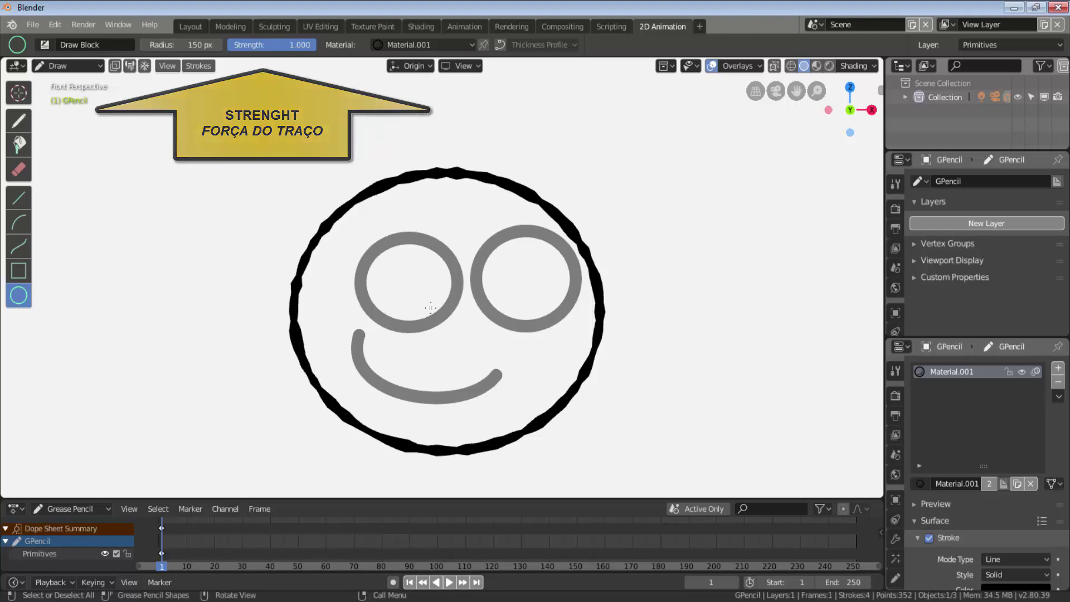
left_click_drag(390, 261, 416, 287)
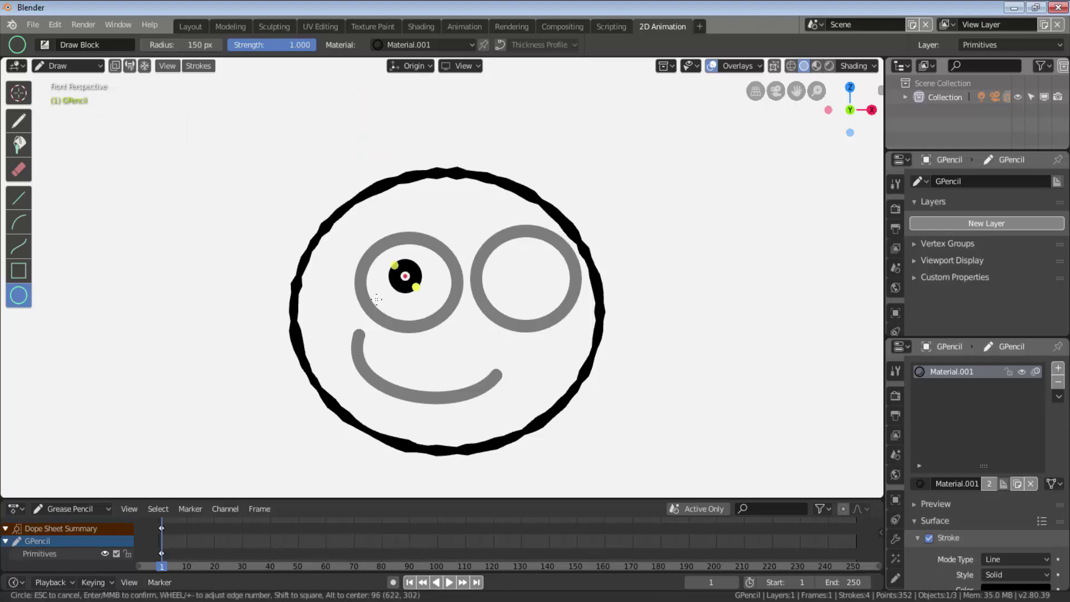
key("Return")
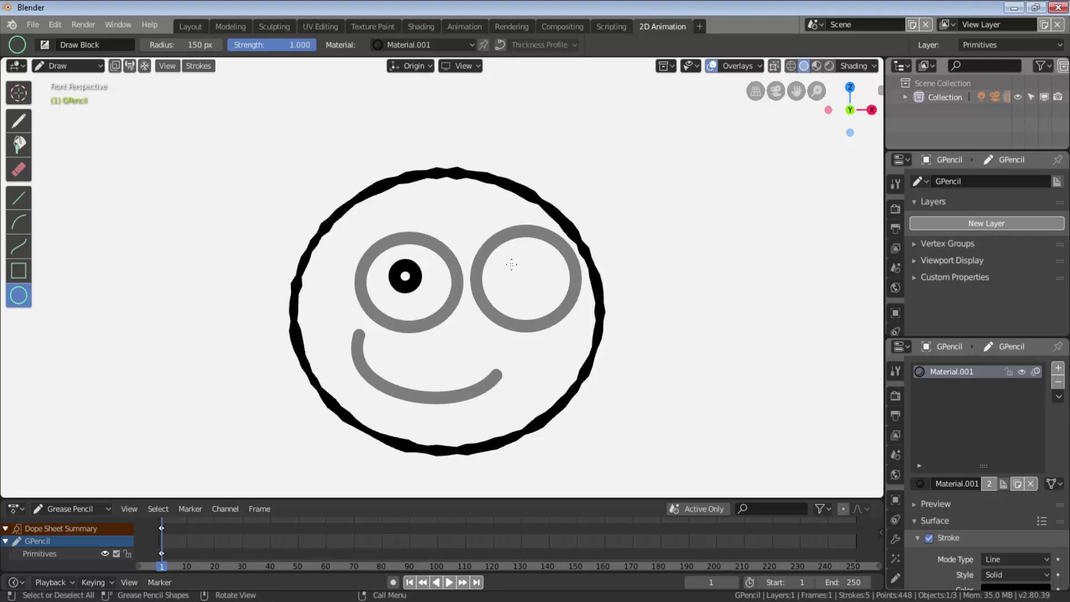
left_click_drag(500, 260, 529, 286)
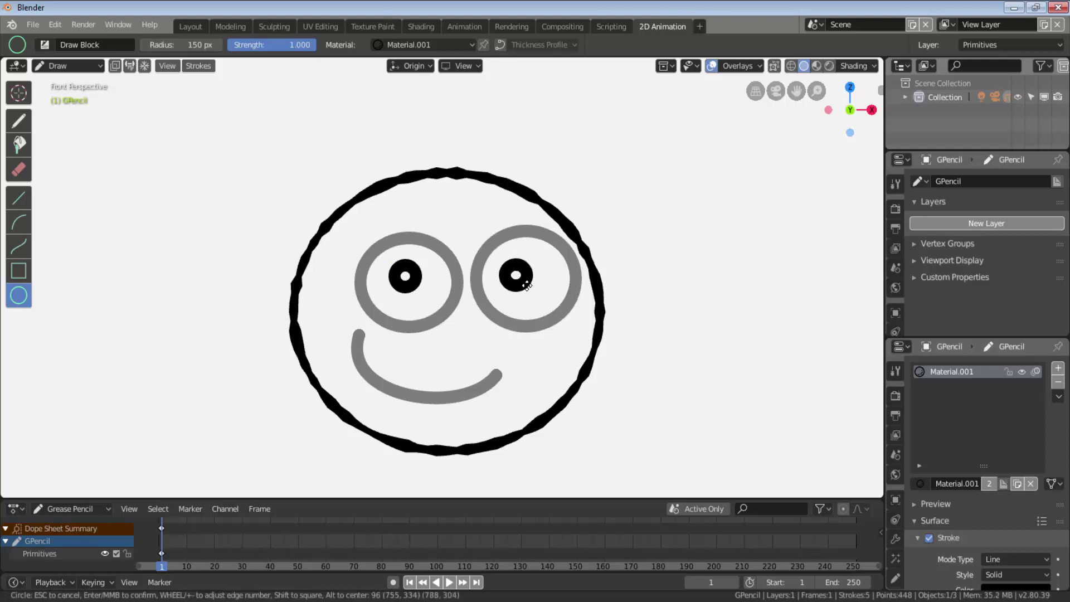
key("Return")
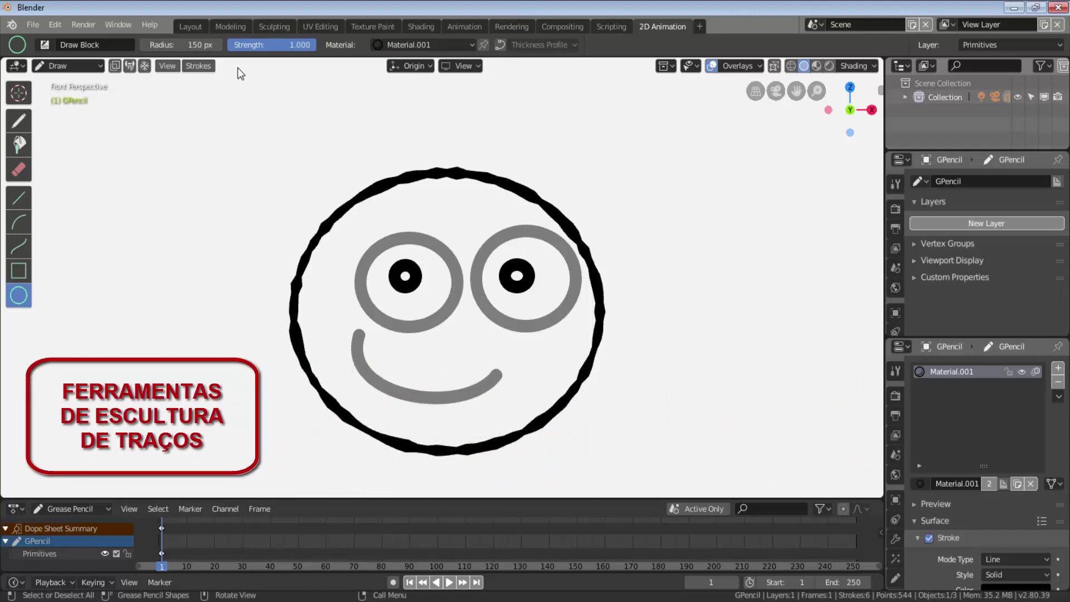
Step: Enter Sculpt Mode and smooth the outline's upper edge with a 195 px brush
left_click(82, 66)
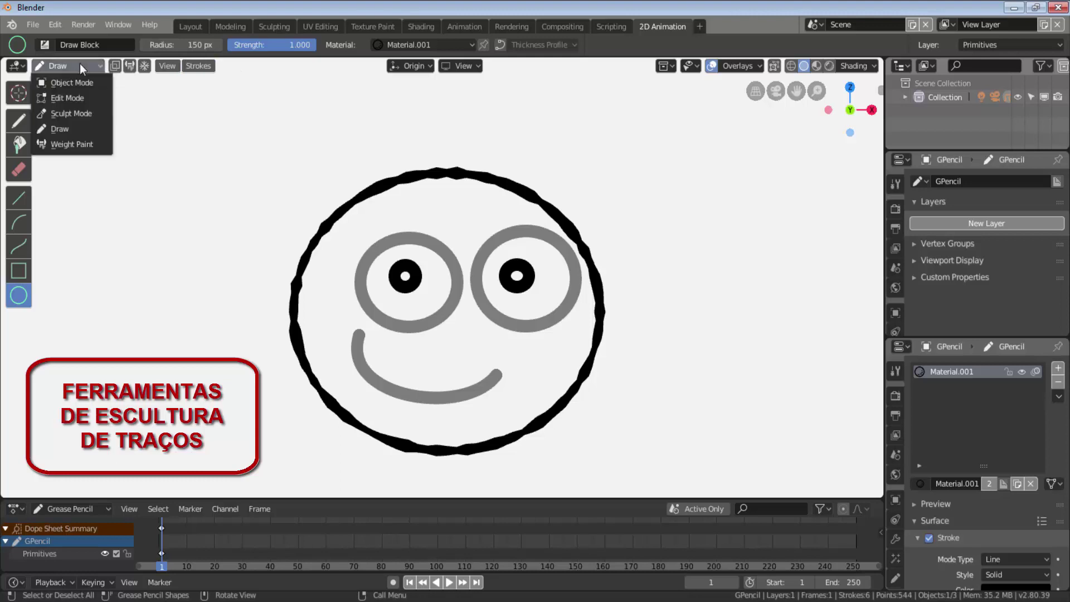
left_click(71, 114)
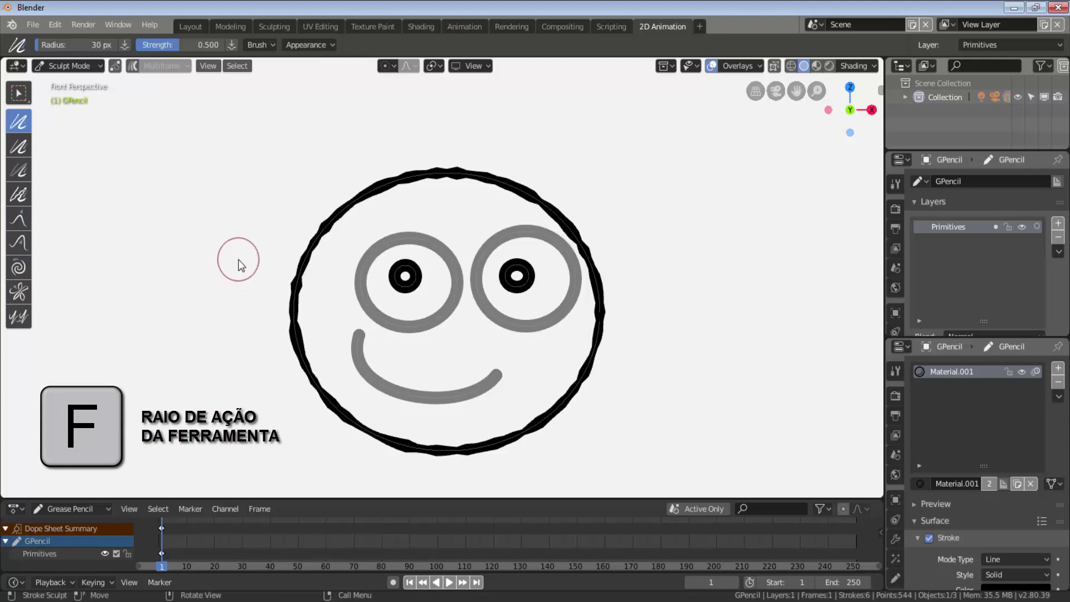
key("f")
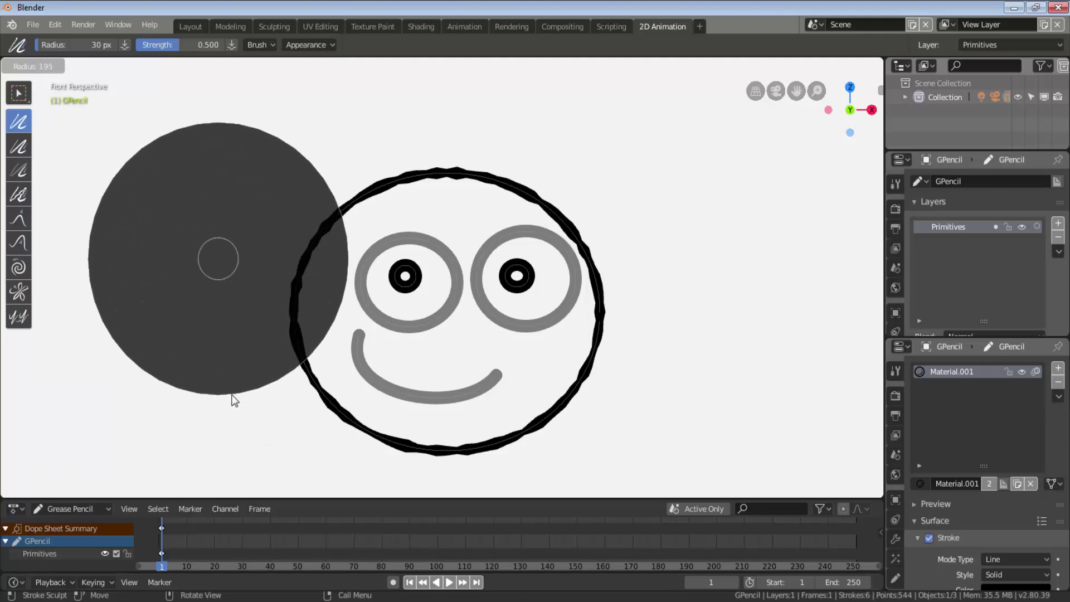
left_click(234, 400)
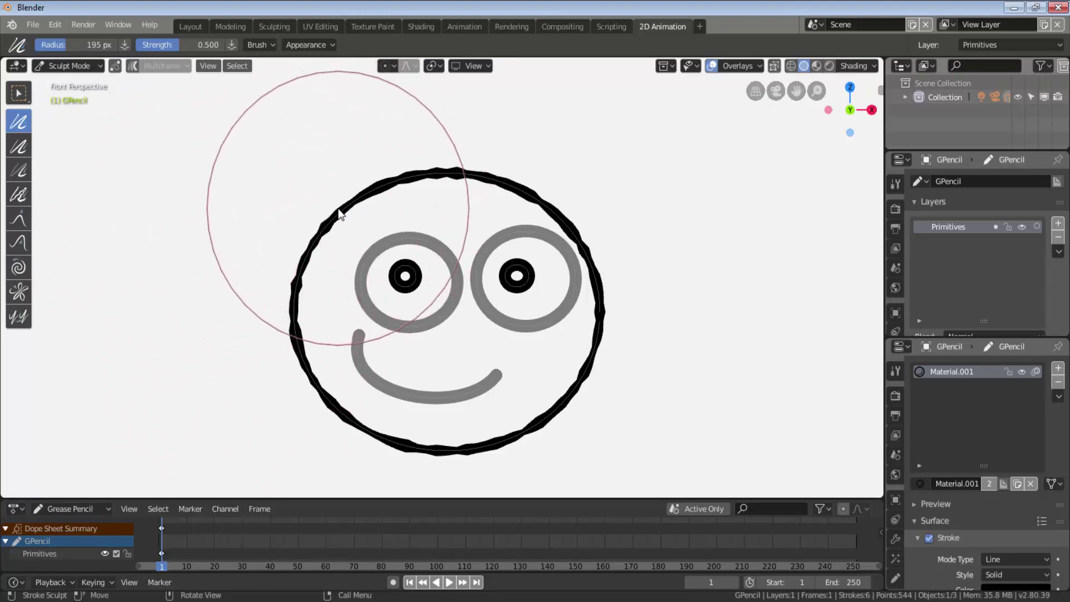
mouse_move(346, 209)
left_mouse_down()
mouse_move(457, 186)
mouse_move(498, 191)
mouse_move(504, 223)
mouse_move(479, 184)
mouse_move(394, 191)
mouse_move(466, 194)
mouse_move(414, 193)
mouse_move(452, 197)
mouse_move(464, 196)
mouse_move(375, 199)
mouse_move(453, 205)
left_mouse_up()
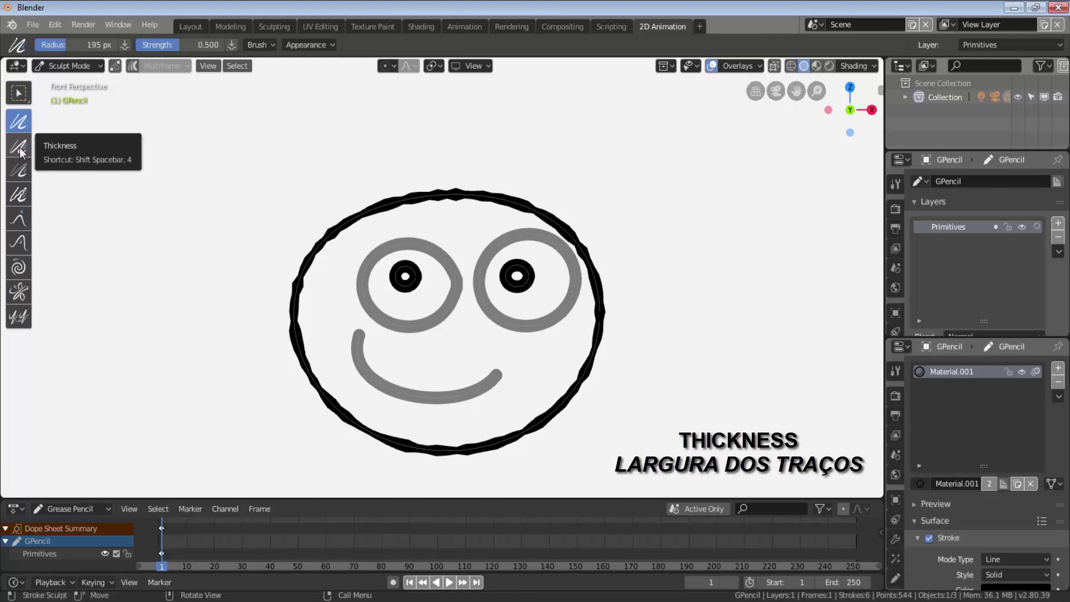
Step: Thicken the upper-left and top-right outline with the Thickness tool at 147 px radius
left_click(19, 147)
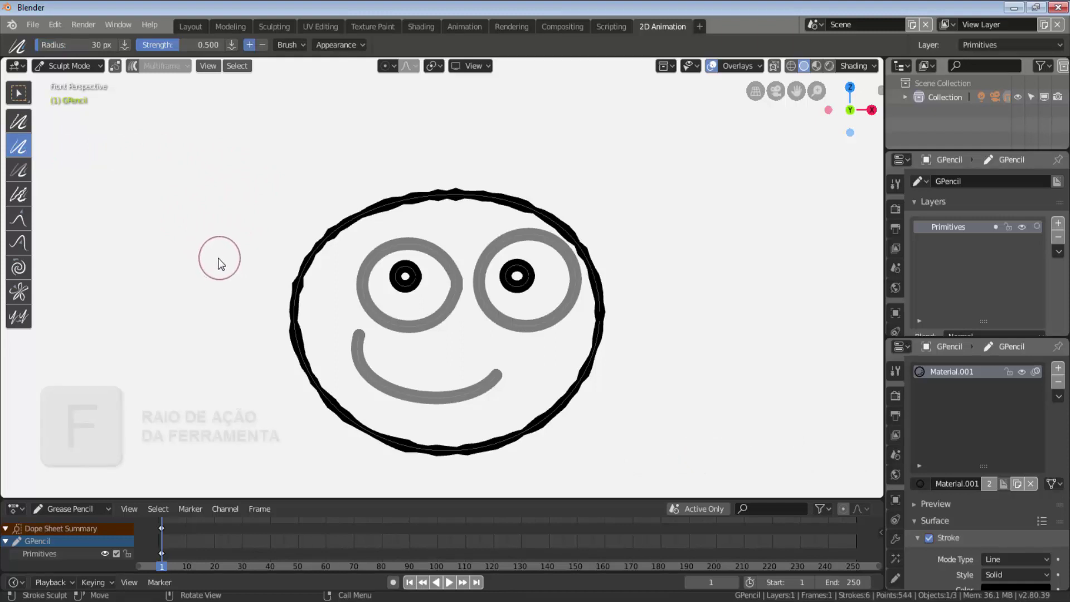
key("f")
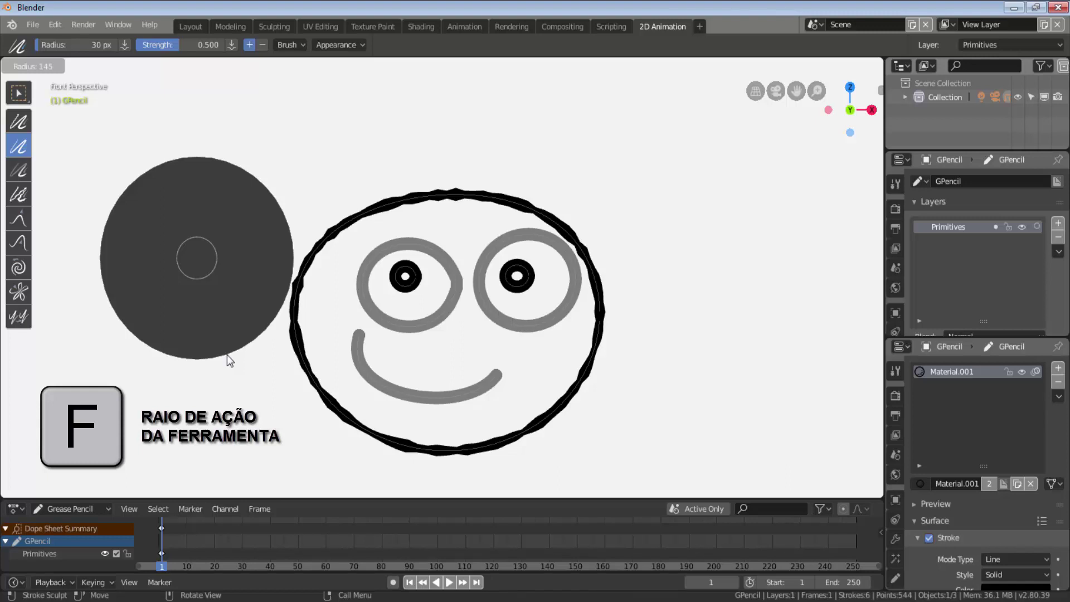
left_click(227, 355)
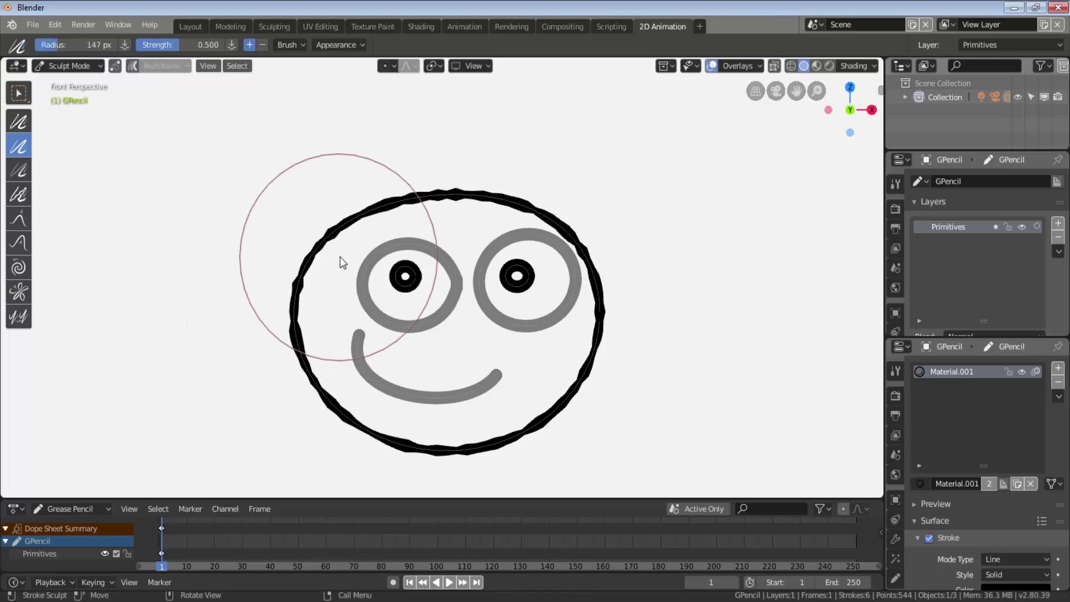
mouse_move(322, 246)
left_mouse_down()
mouse_move(309, 246)
mouse_move(323, 259)
left_mouse_up()
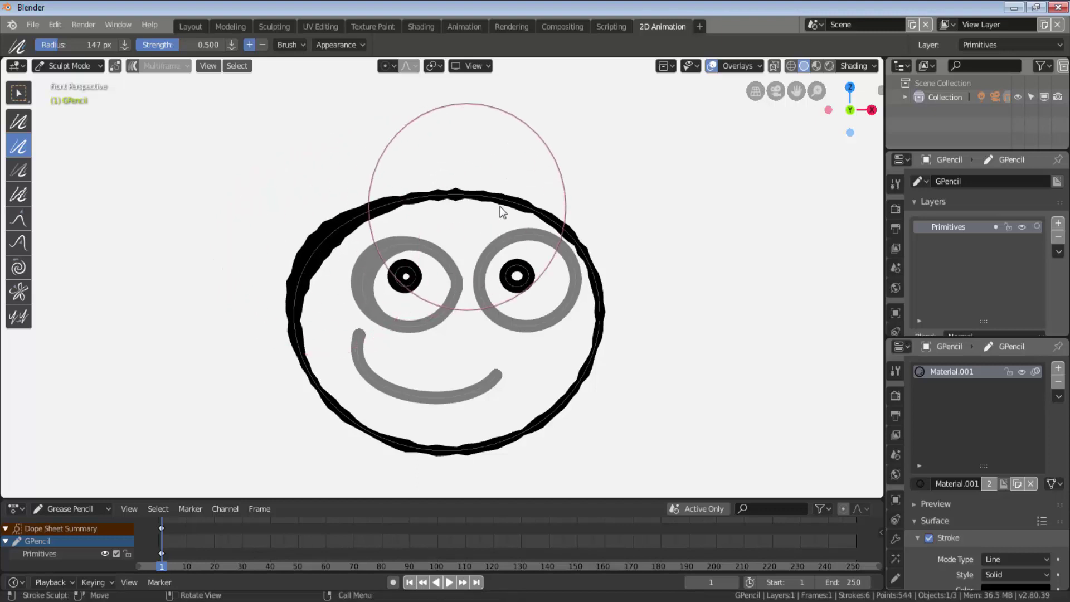
mouse_move(526, 210)
left_mouse_down()
mouse_move(533, 200)
mouse_move(445, 185)
mouse_move(619, 293)
mouse_move(217, 278)
left_mouse_up()
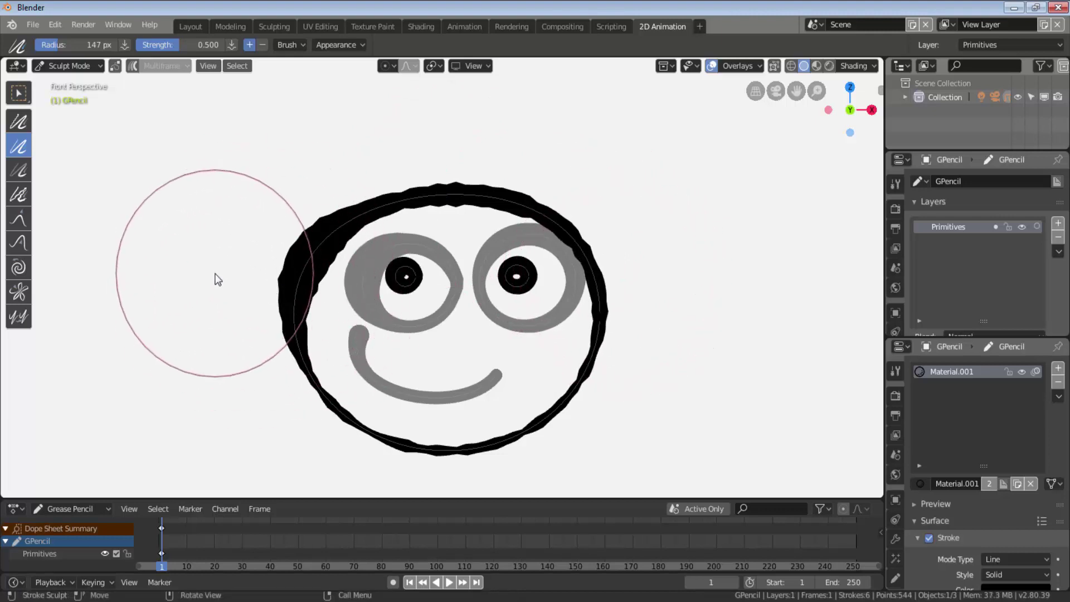
Step: Darken the middle of the smile with the Strength tool at 84 px radius
left_click(22, 177)
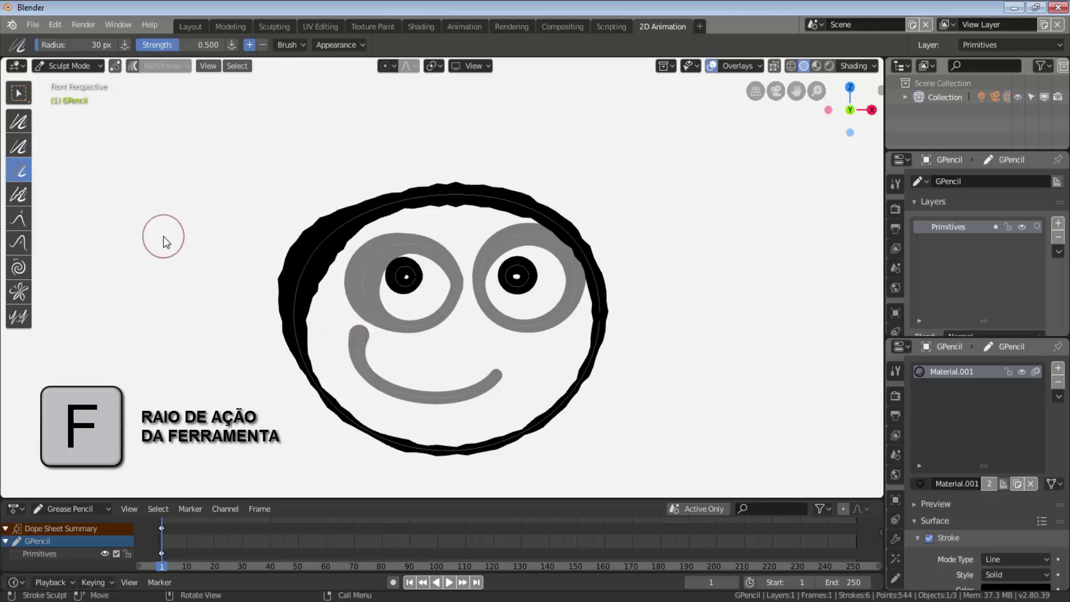
key("f")
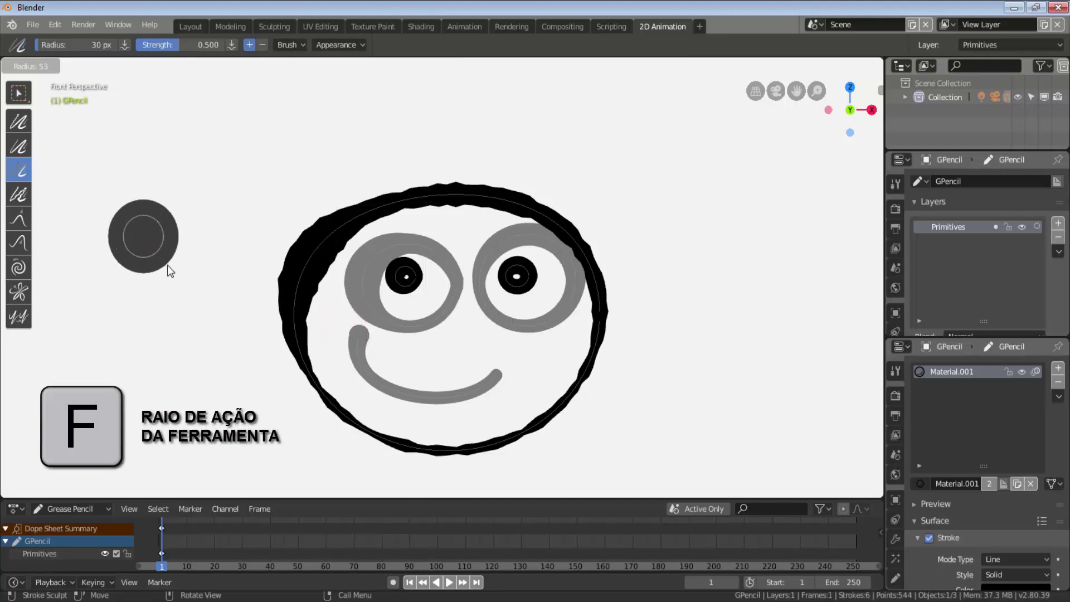
left_click(171, 288)
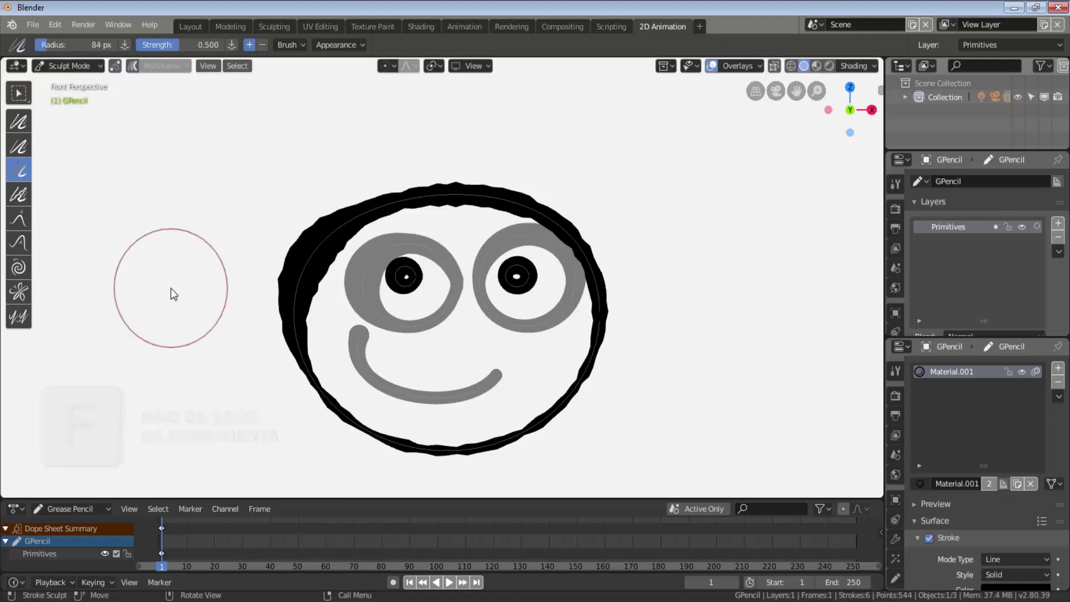
mouse_move(406, 395)
left_mouse_down()
mouse_move(453, 394)
mouse_move(416, 388)
left_mouse_up()
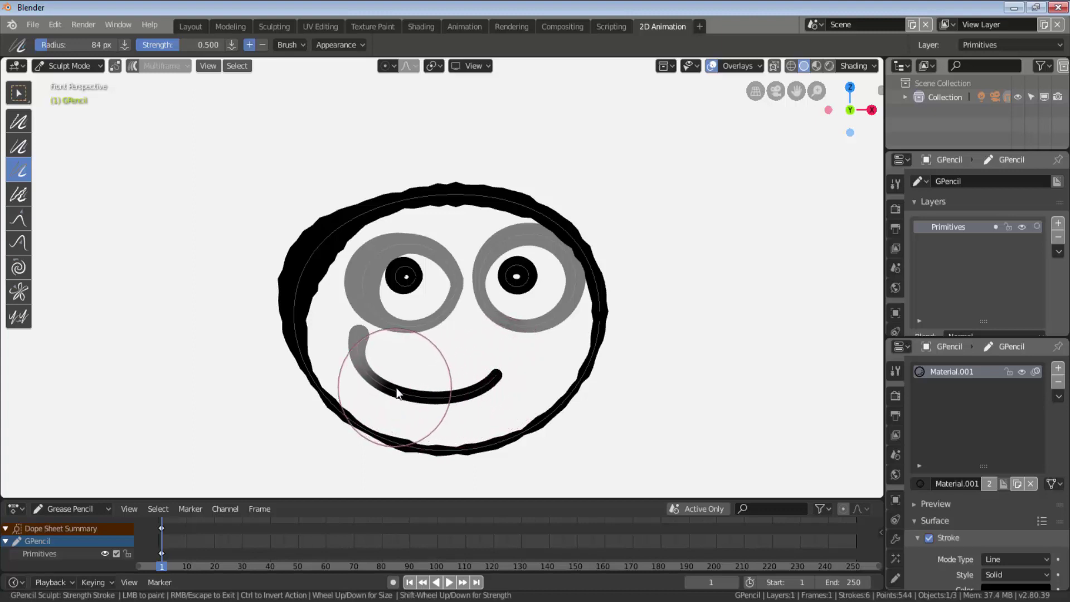
Step: Roughen the lower-right outline into a zigzag with the Randomize tool at 82 px
left_click(19, 203)
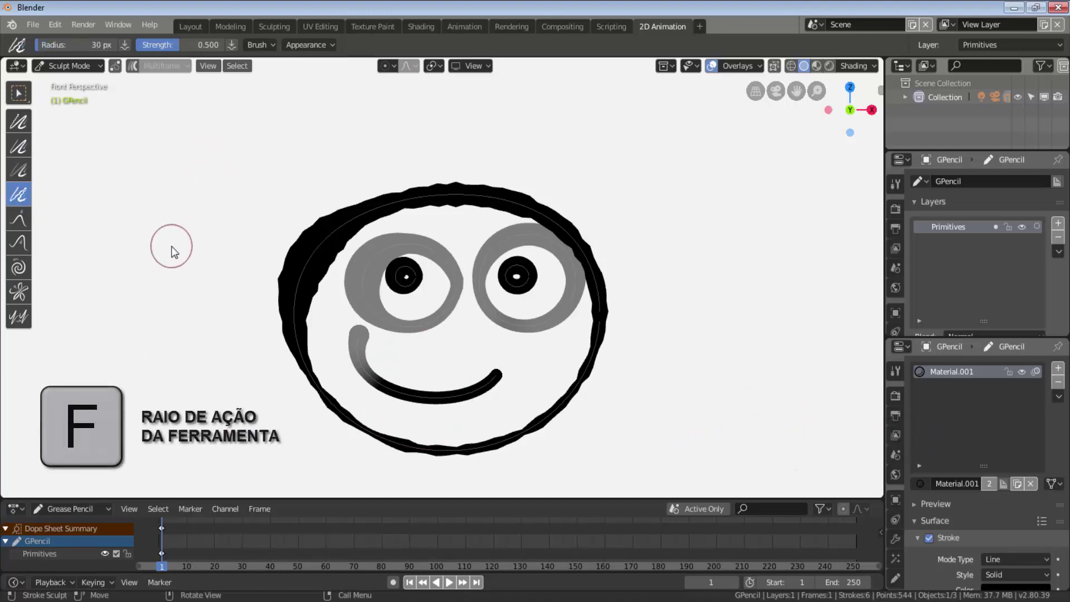
key("f")
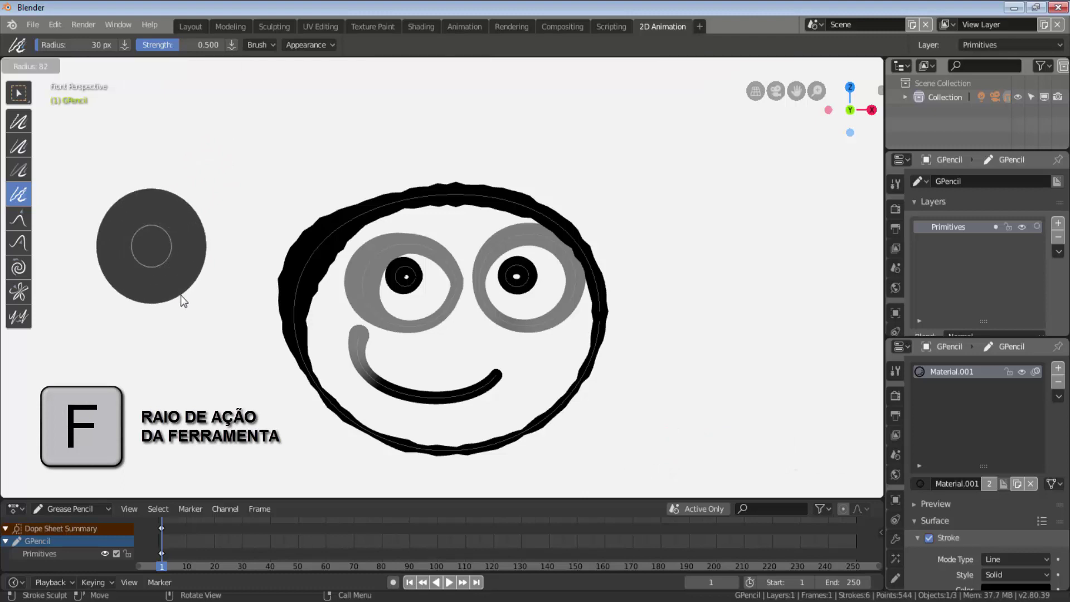
left_click(181, 295)
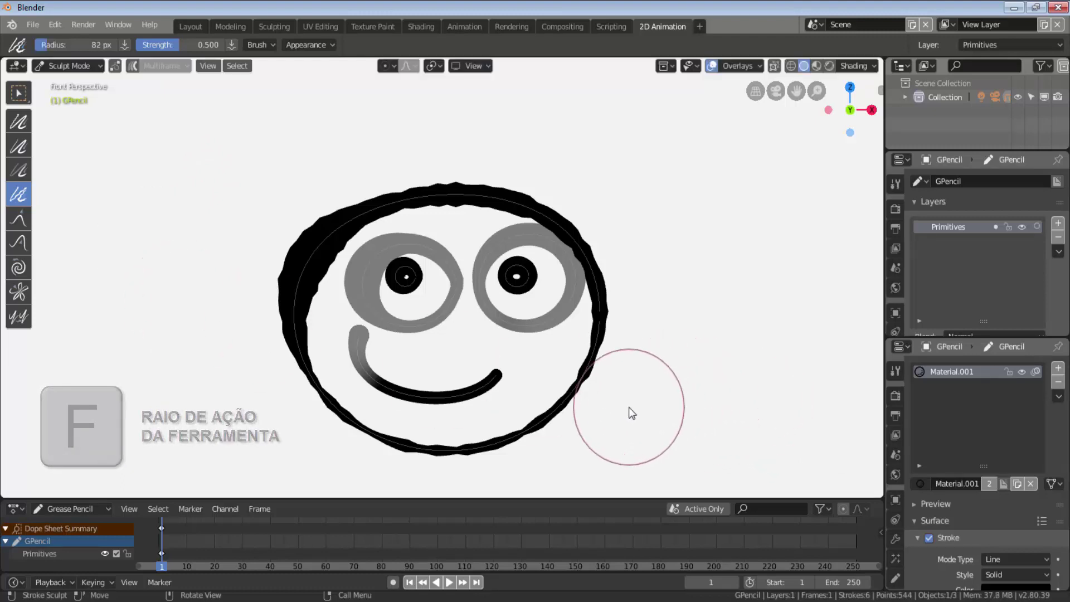
left_click(581, 393)
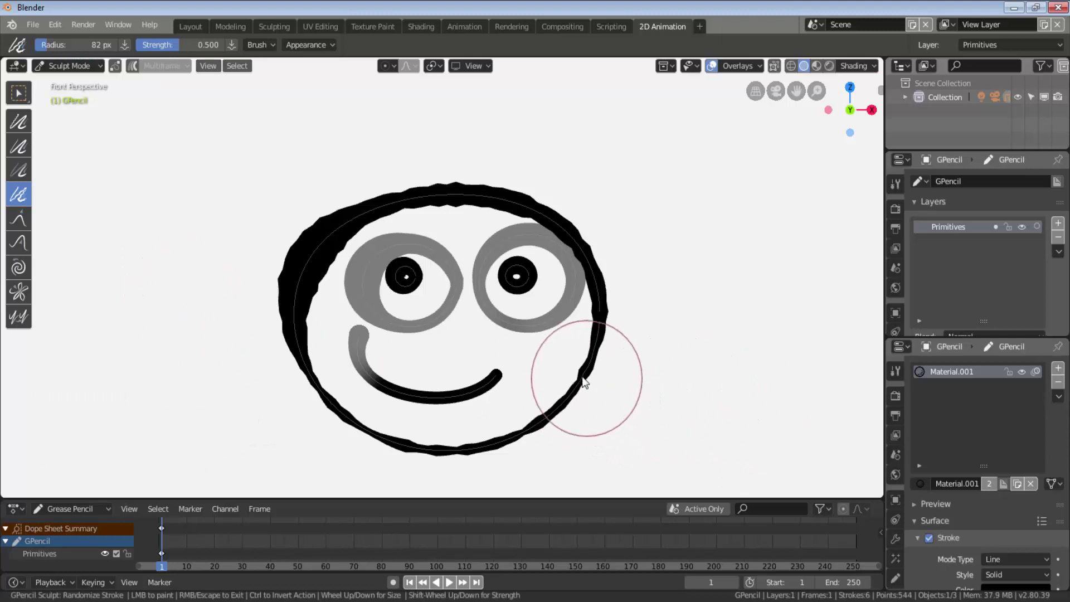
mouse_move(583, 378)
left_mouse_down()
mouse_move(548, 410)
mouse_move(556, 376)
left_mouse_up()
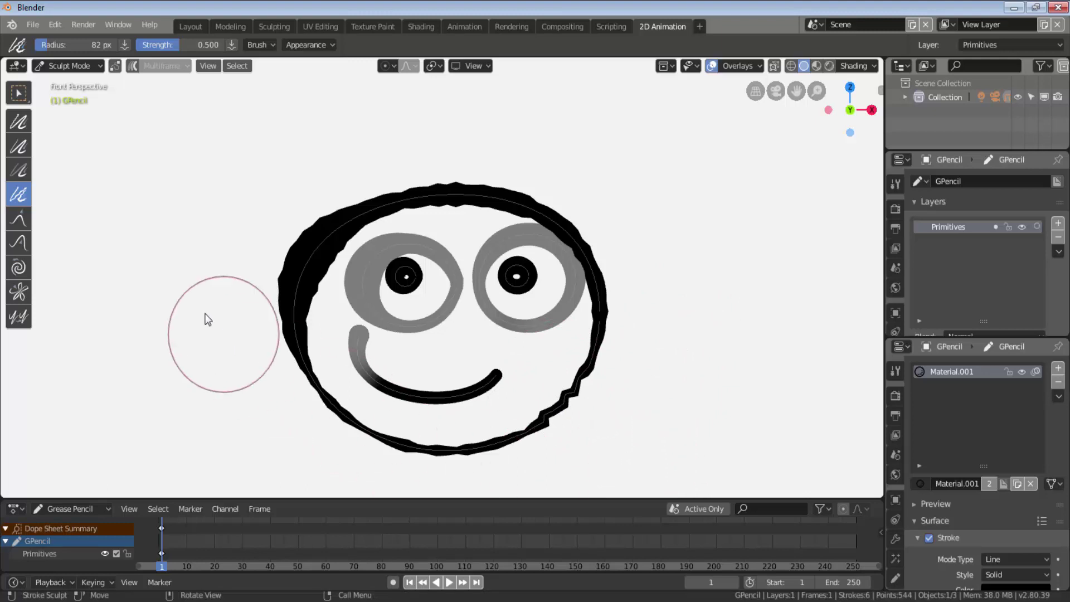
Step: Switch to the Grab sculpt brush at 31 px radius and nudge the right outline
left_click(21, 223)
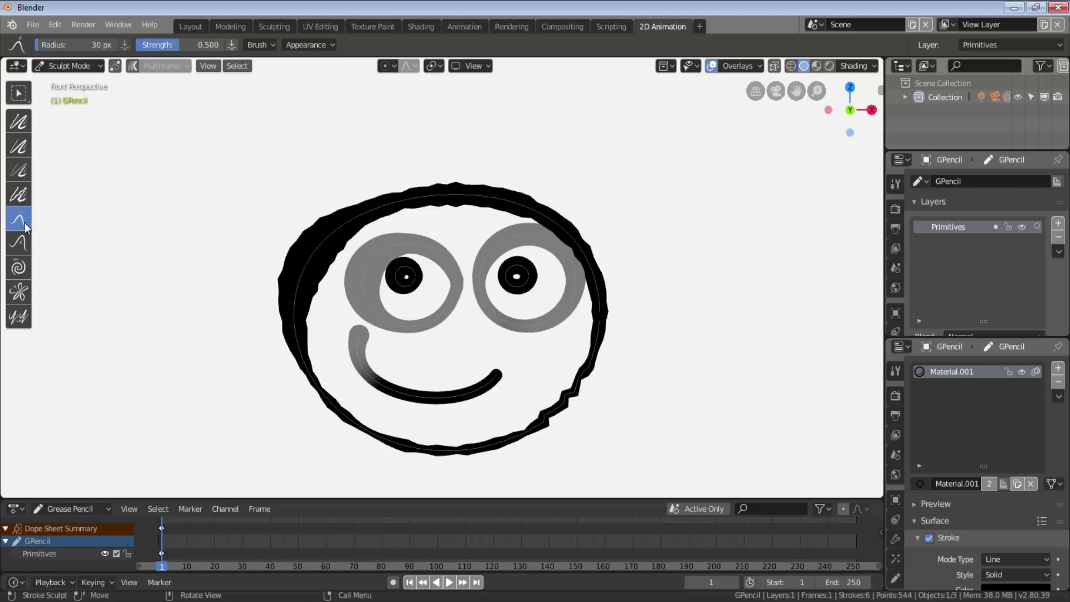
key("f")
left_click(168, 314)
mouse_move(593, 313)
left_mouse_down()
mouse_move(628, 310)
mouse_move(610, 330)
left_mouse_up()
Step: Pull the lower-left, bottom, left, top, right and upper-left outline outward into sharp corners
mouse_move(316, 388)
left_mouse_down()
mouse_move(286, 383)
mouse_move(272, 392)
left_mouse_up()
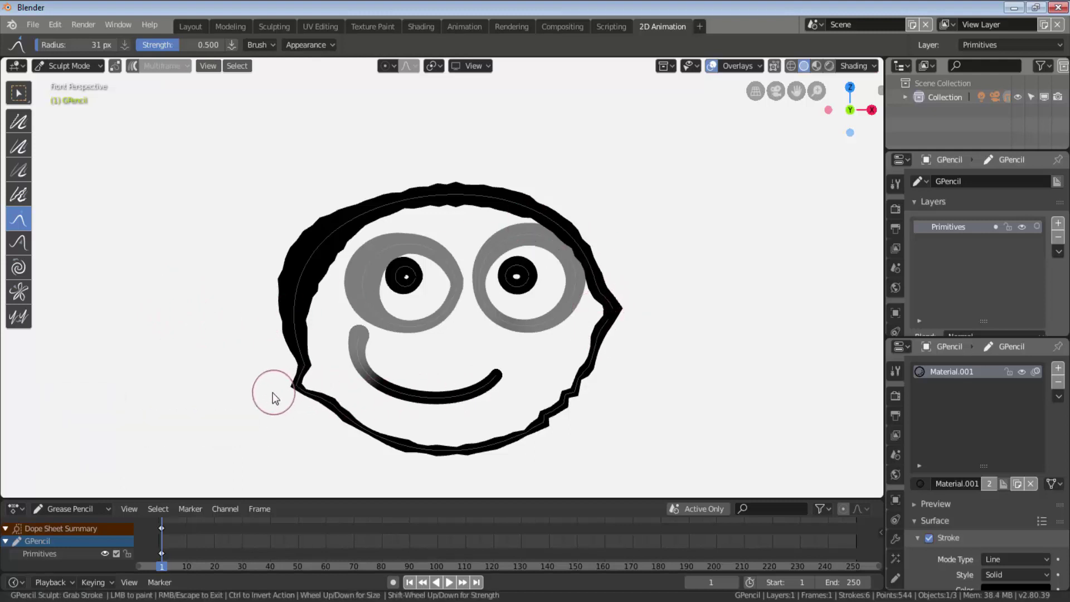
left_click_drag(383, 433, 356, 448)
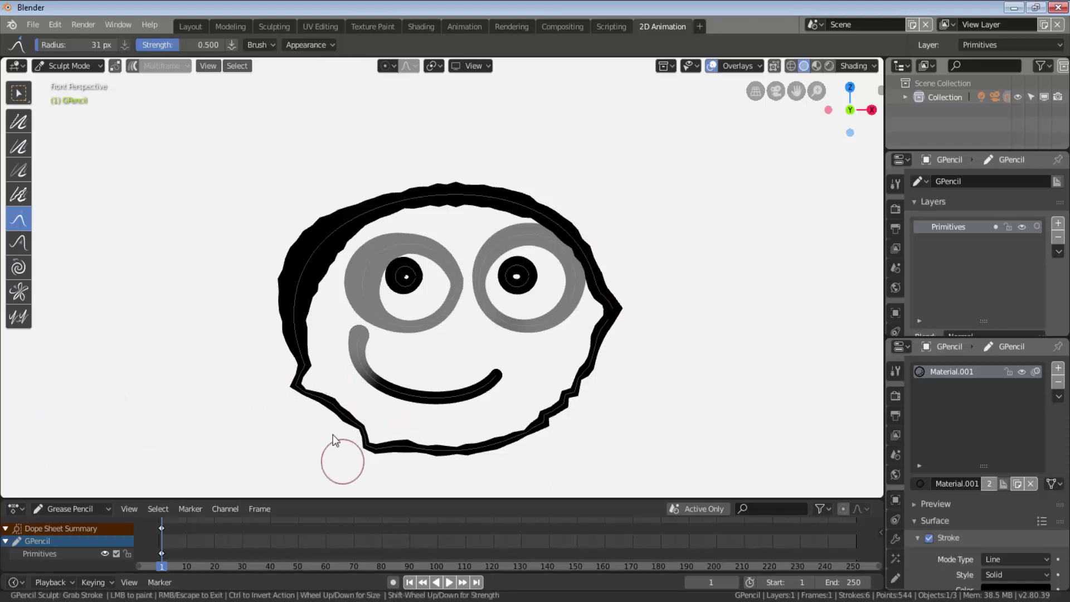
left_click_drag(286, 308, 237, 281)
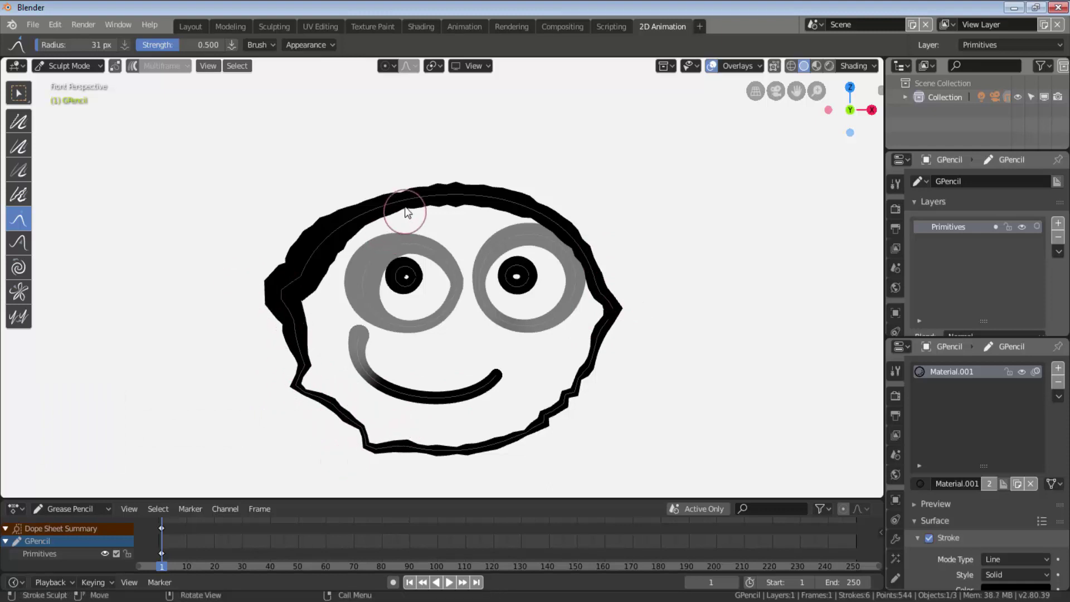
mouse_move(406, 212)
left_mouse_down()
mouse_move(392, 176)
mouse_move(441, 192)
mouse_move(529, 178)
mouse_move(568, 190)
left_mouse_up()
left_click_drag(580, 234, 624, 212)
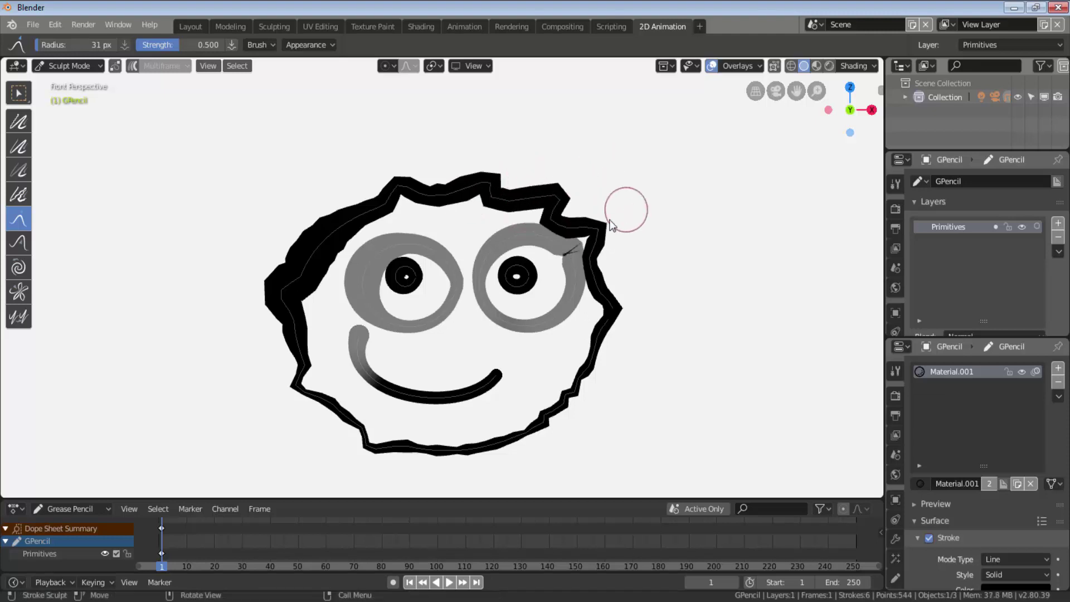
left_click_drag(312, 234, 287, 213)
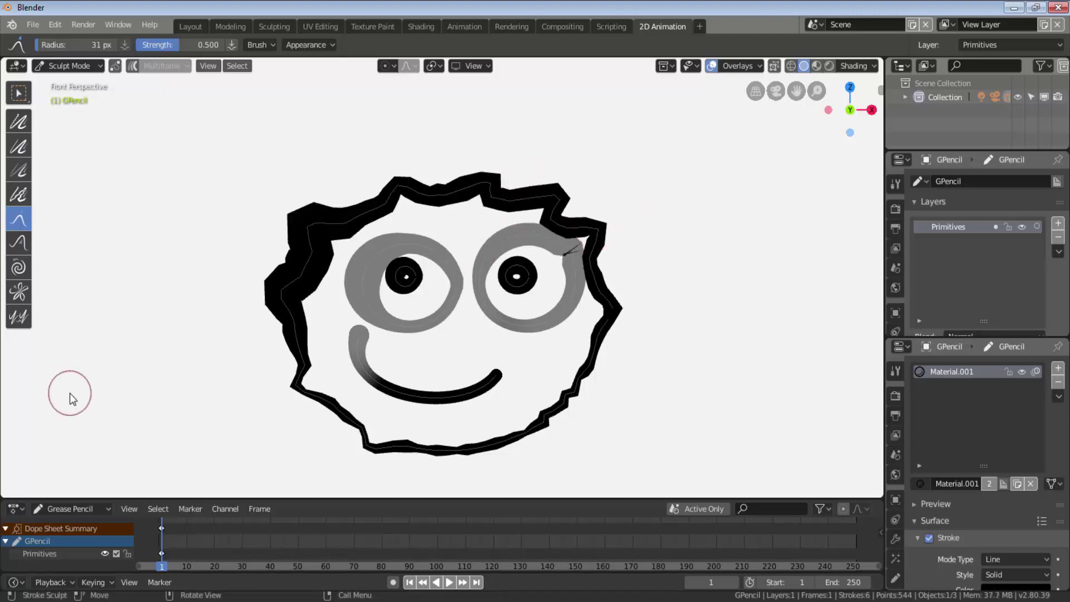
Step: With an 84 px Push brush, push the top, right and lower-right outline inward
left_click(17, 243)
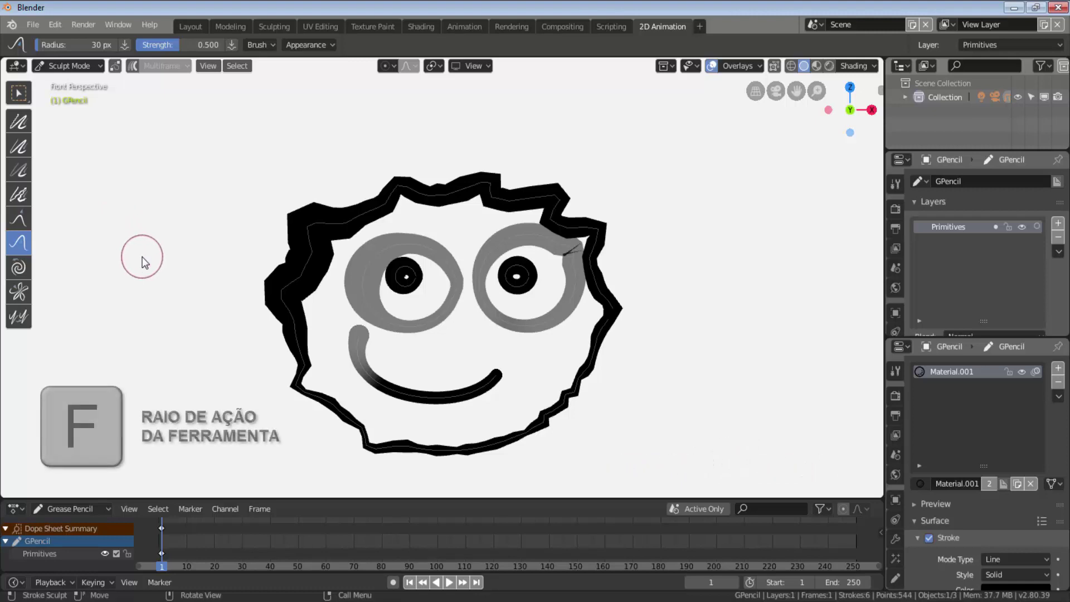
key("f")
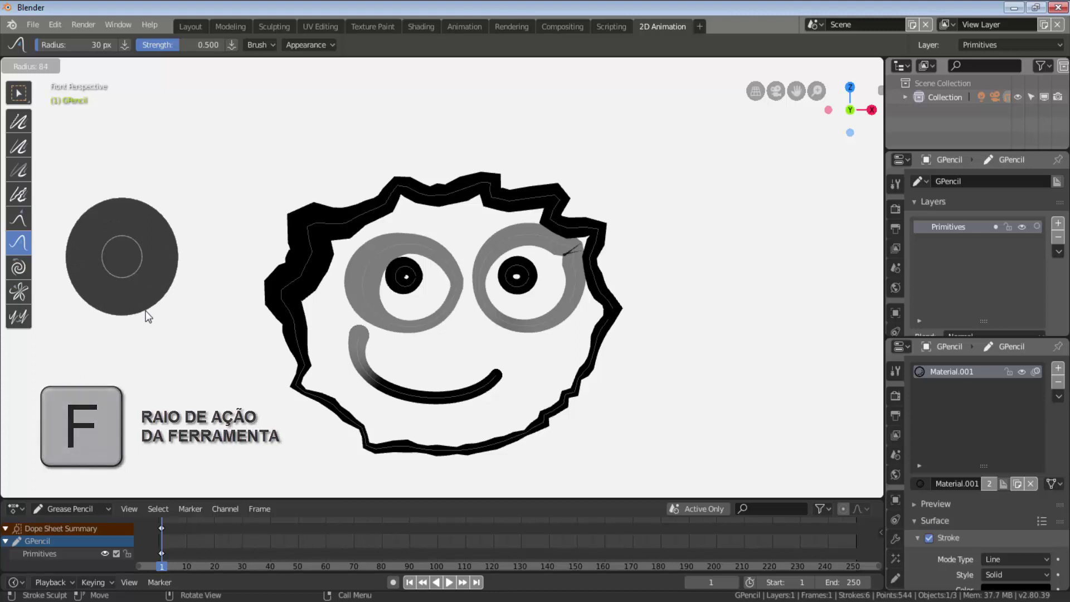
left_click(145, 310)
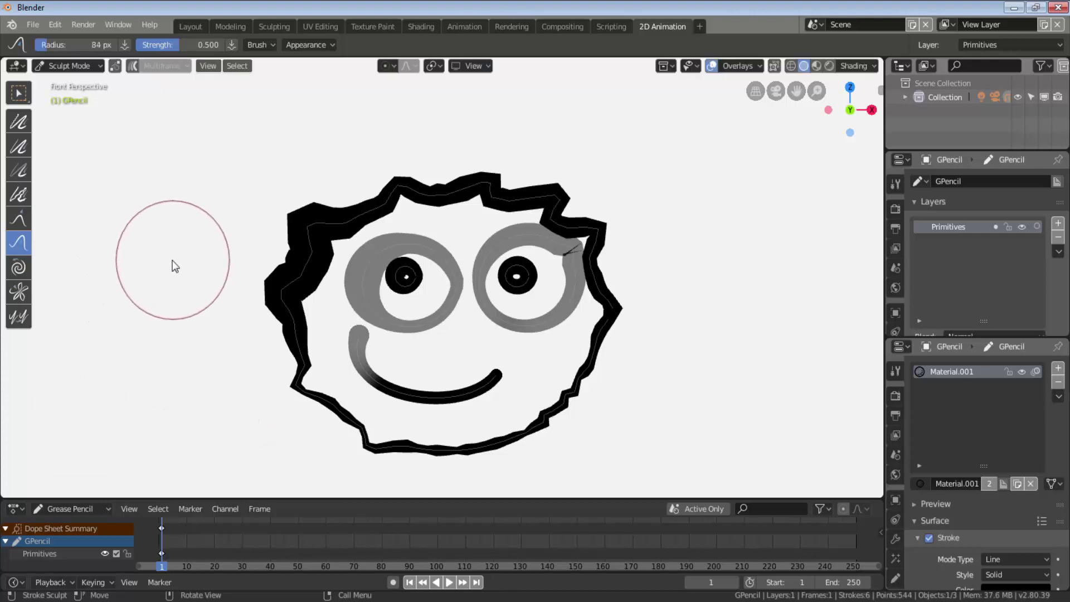
mouse_move(207, 229)
left_mouse_down()
mouse_move(326, 208)
mouse_move(386, 167)
mouse_move(410, 187)
mouse_move(490, 145)
mouse_move(491, 168)
left_mouse_up()
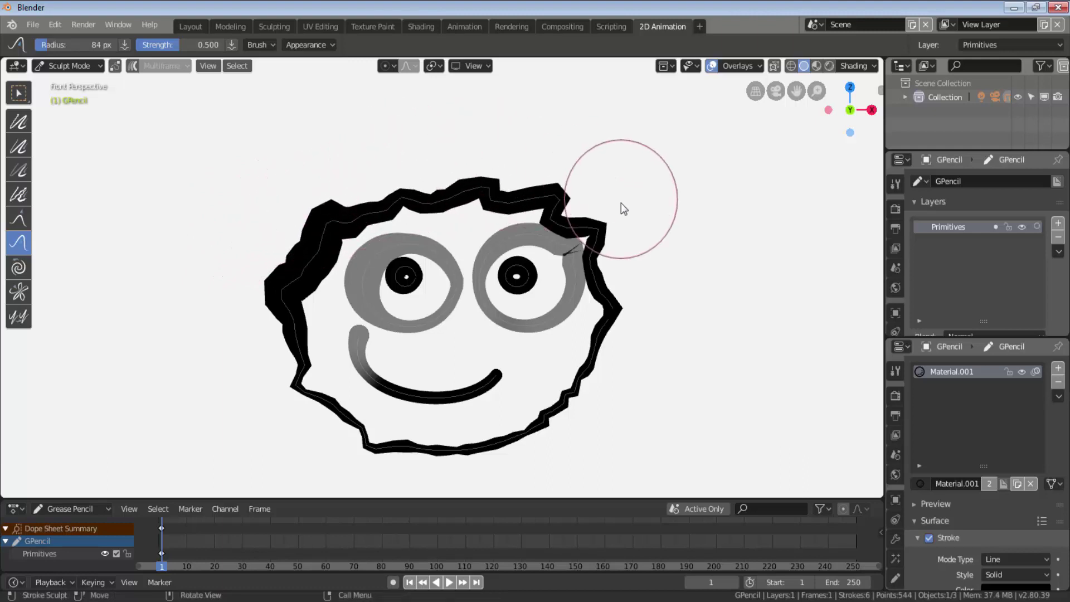
left_click_drag(624, 208, 596, 231)
left_click_drag(659, 324, 620, 320)
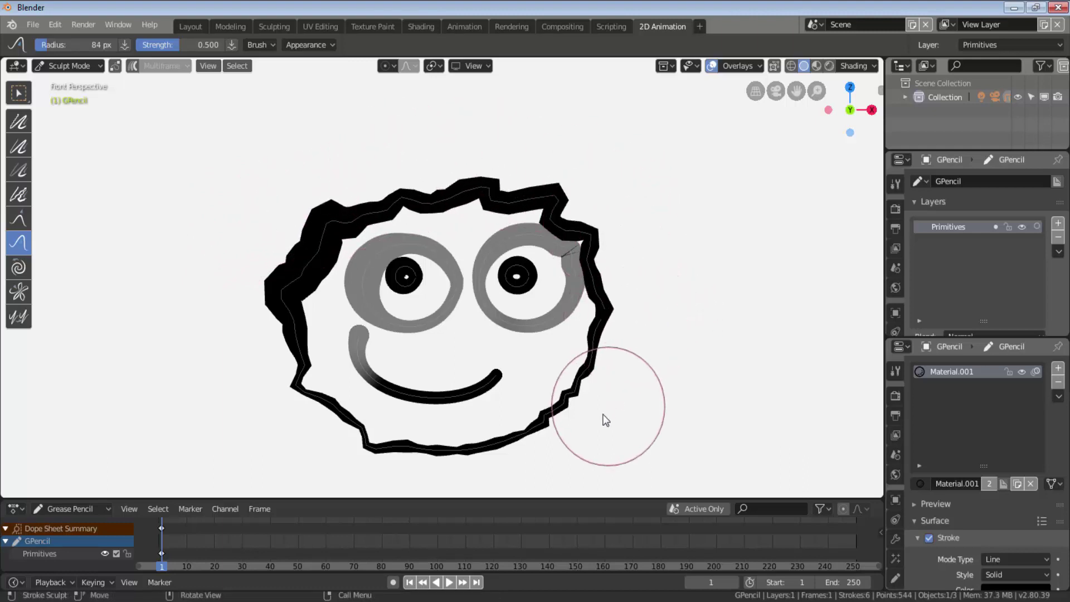
mouse_move(605, 421)
left_mouse_down()
mouse_move(563, 392)
mouse_move(530, 429)
left_mouse_up()
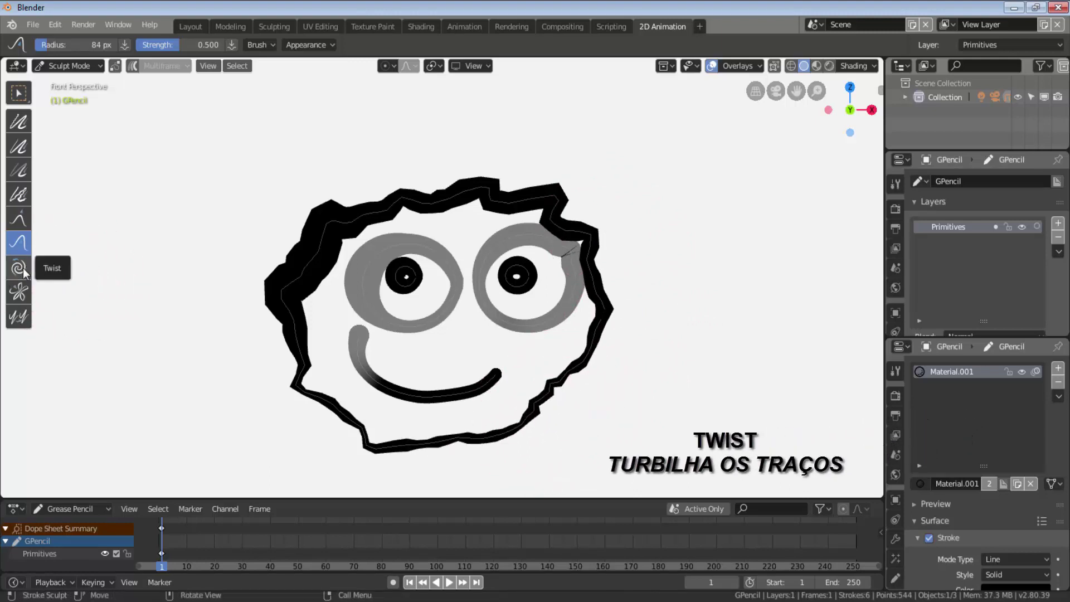
Step: Twist the right eye ring and lower-right outline with a 92 px Twist brush
left_click(23, 270)
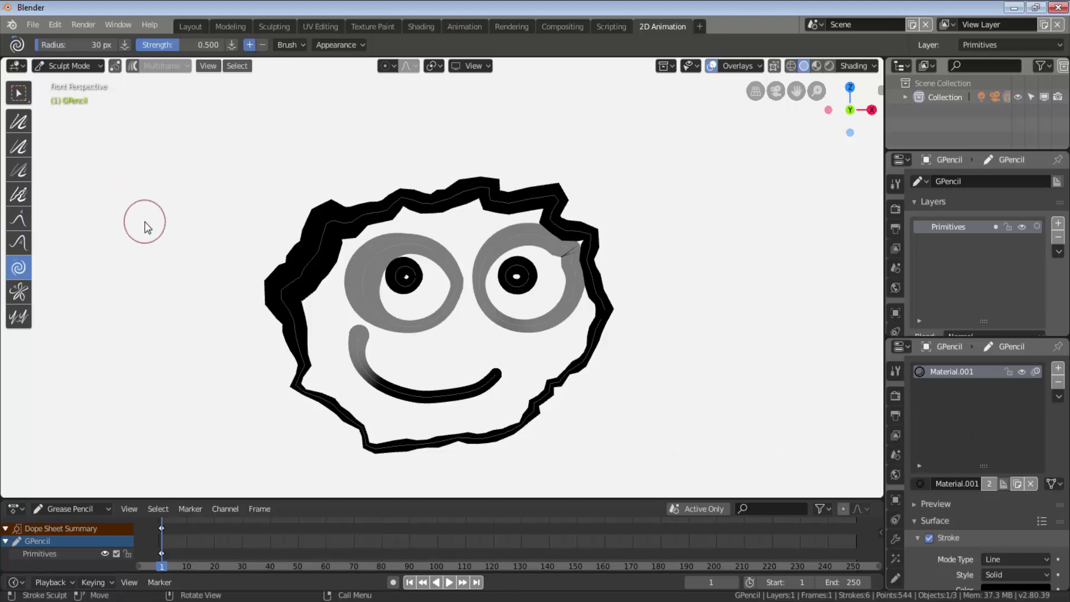
key("f")
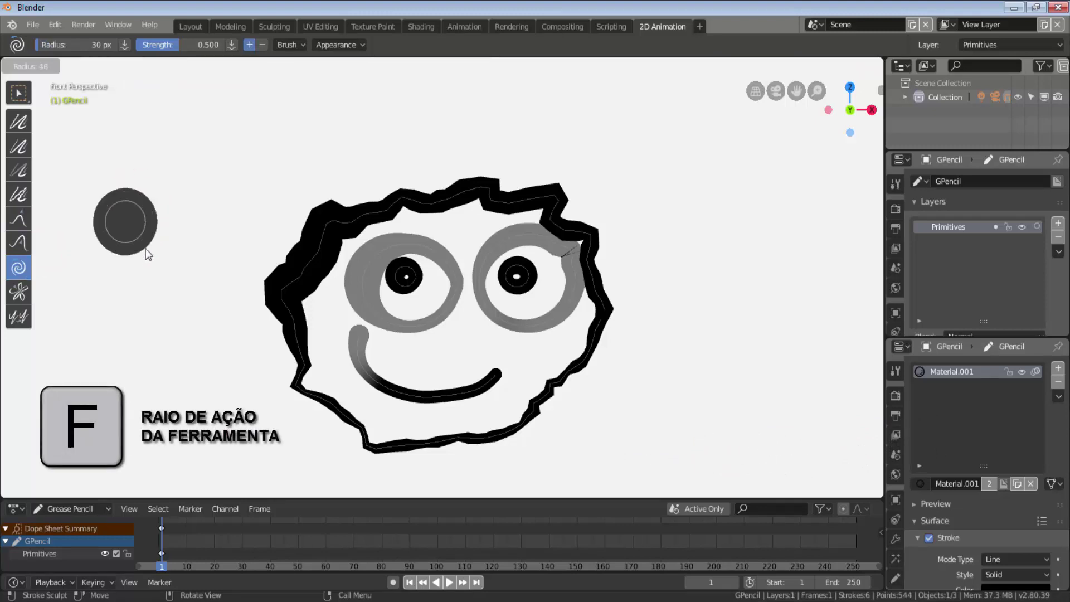
left_click(146, 282)
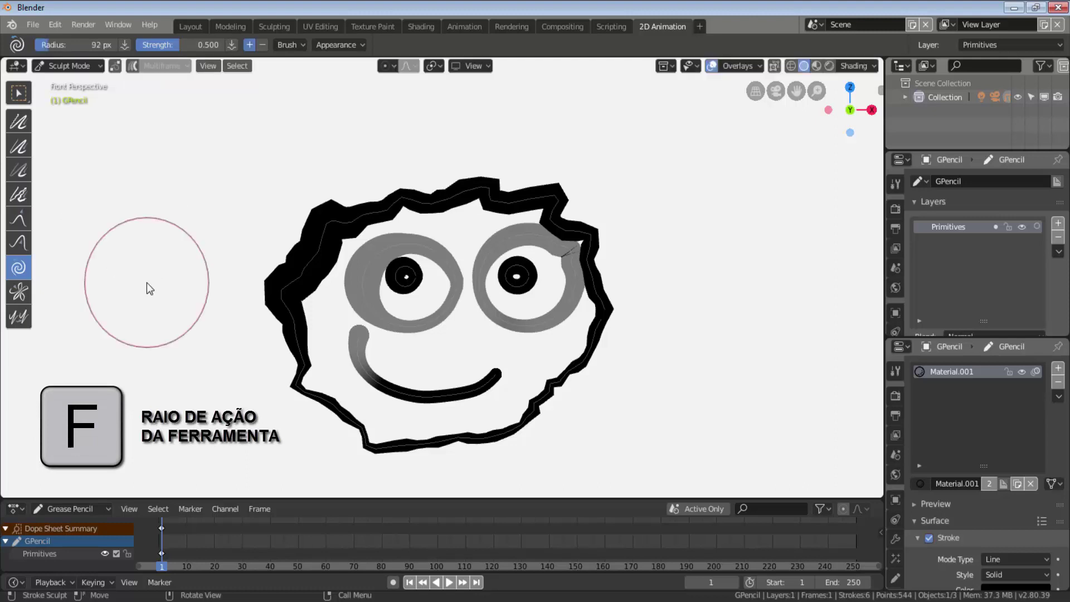
mouse_move(585, 389)
left_mouse_down()
mouse_move(561, 353)
mouse_move(547, 367)
mouse_move(559, 392)
mouse_move(578, 373)
mouse_move(563, 360)
mouse_move(580, 386)
mouse_move(560, 376)
mouse_move(578, 389)
mouse_move(573, 377)
mouse_move(564, 388)
mouse_move(578, 370)
mouse_move(568, 384)
mouse_move(578, 395)
mouse_move(566, 392)
left_mouse_up()
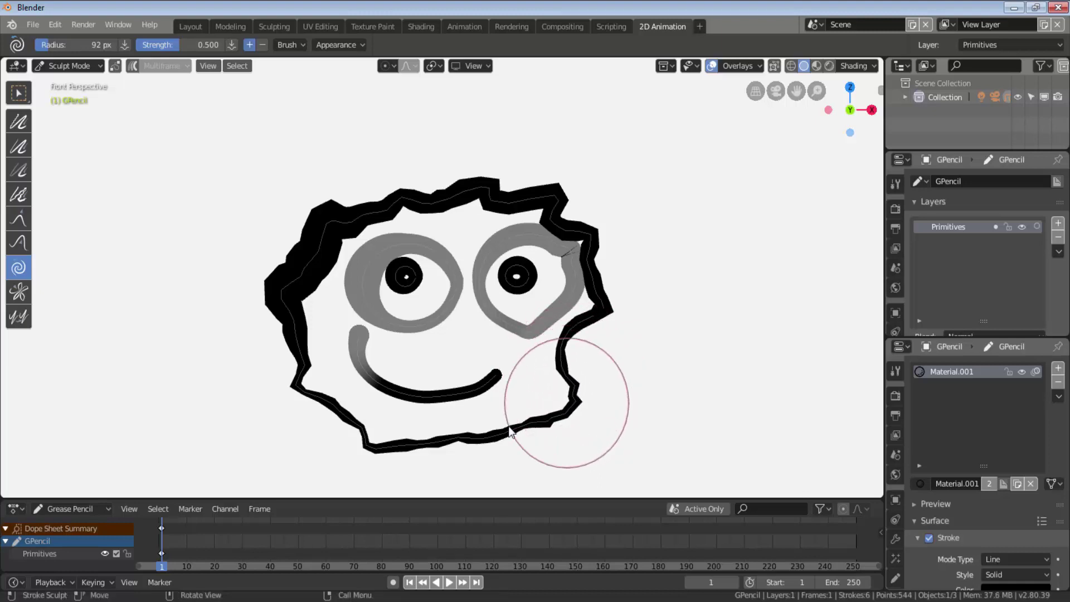
Step: Pinch the strokes from the mouth up to the right eye with a 71 px Pinch brush
left_click(22, 294)
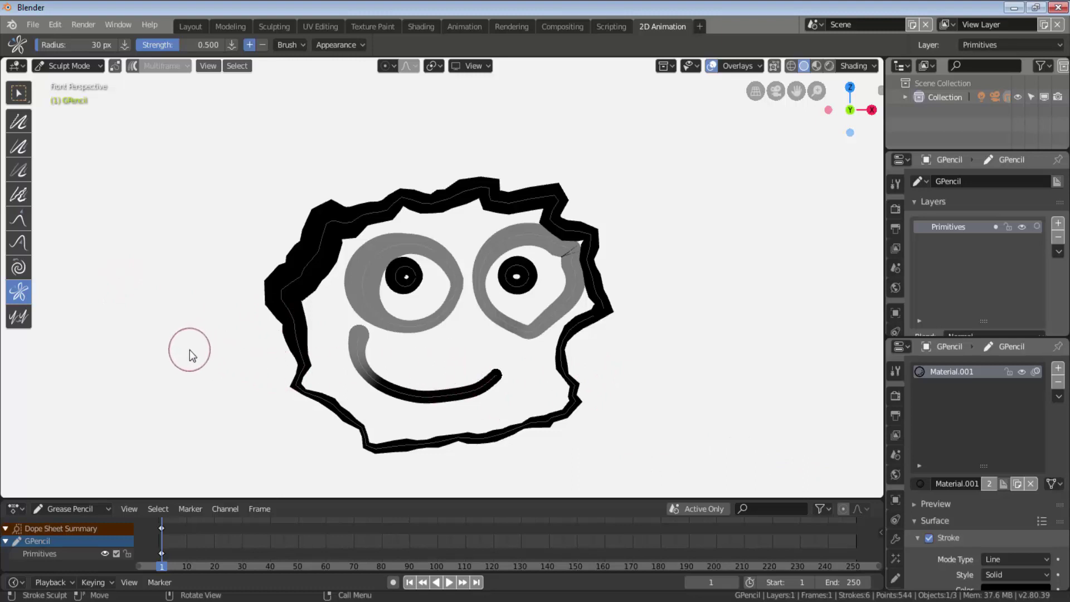
key("f")
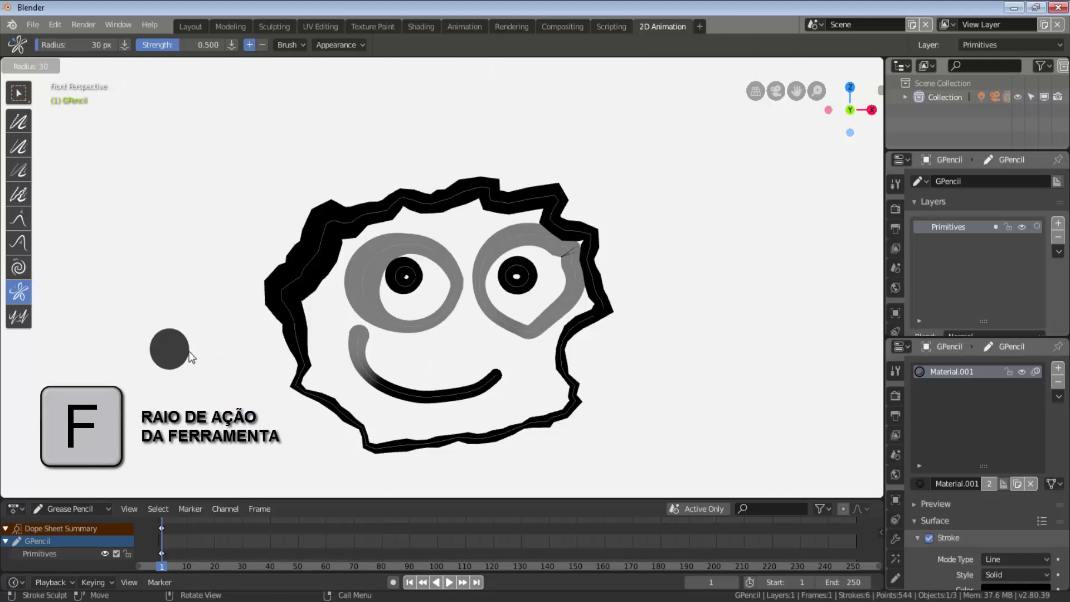
left_click(185, 401)
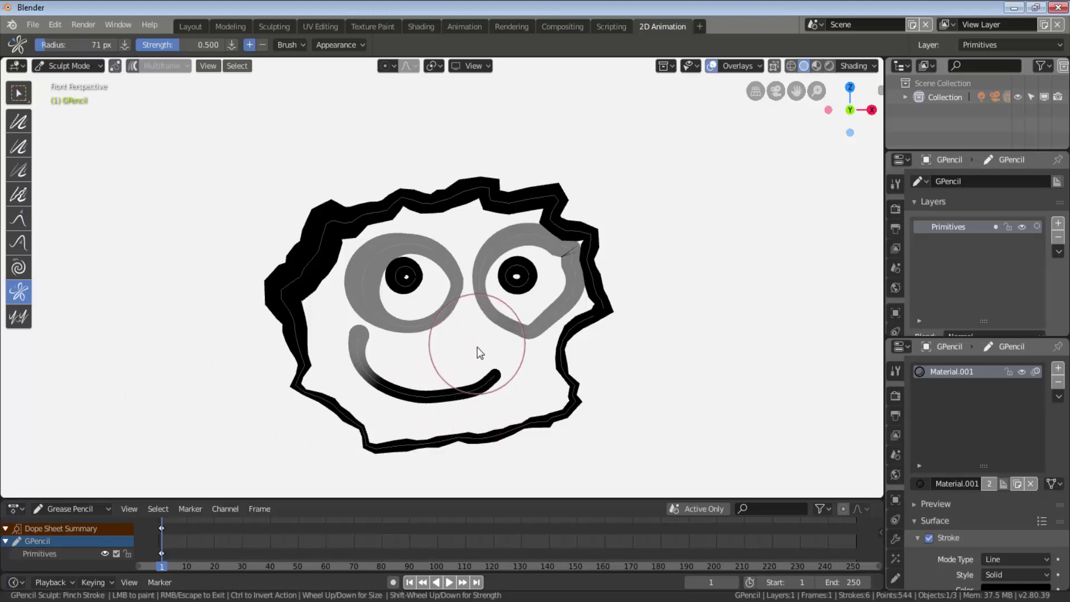
left_click_drag(477, 347, 507, 281)
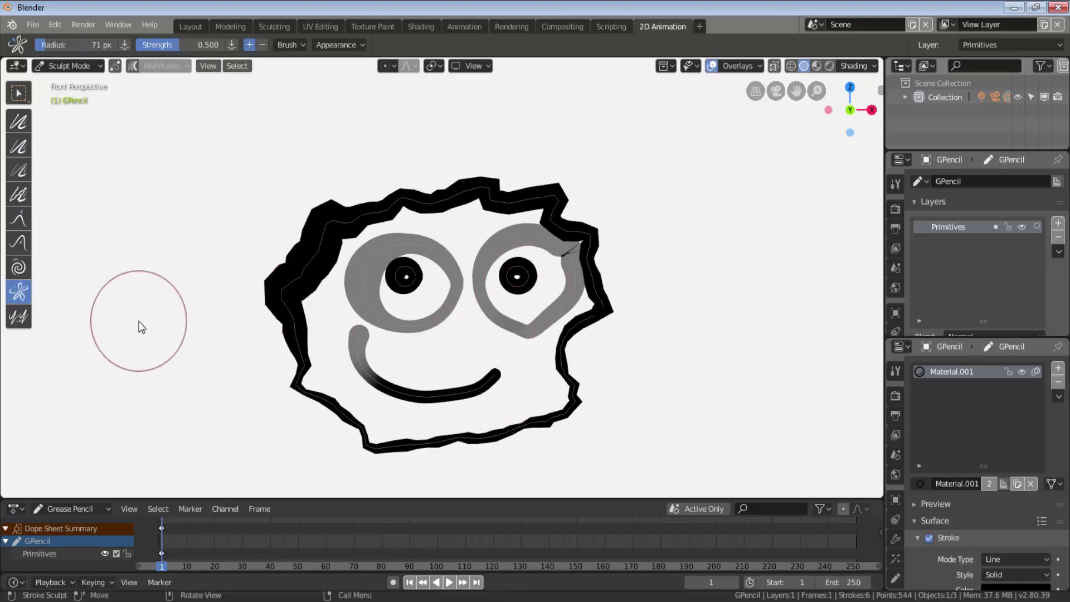
Step: Enlarge the Pinch brush to 197 px and pinch the right eye, upper strokes and left outline
key("f")
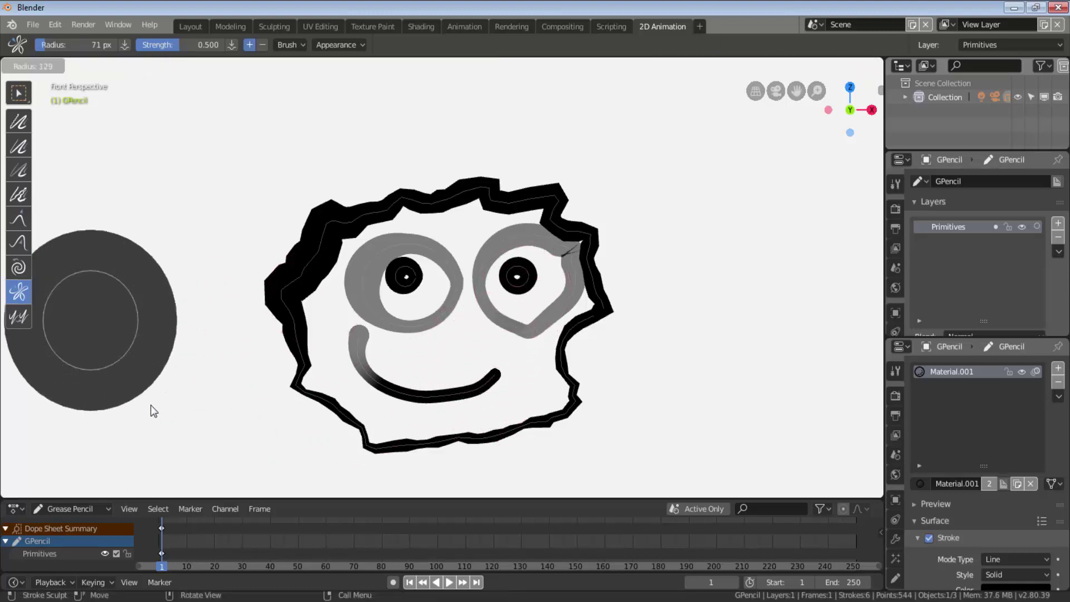
left_click(160, 438)
mouse_move(527, 305)
left_mouse_down()
mouse_move(570, 278)
mouse_move(331, 310)
left_mouse_up()
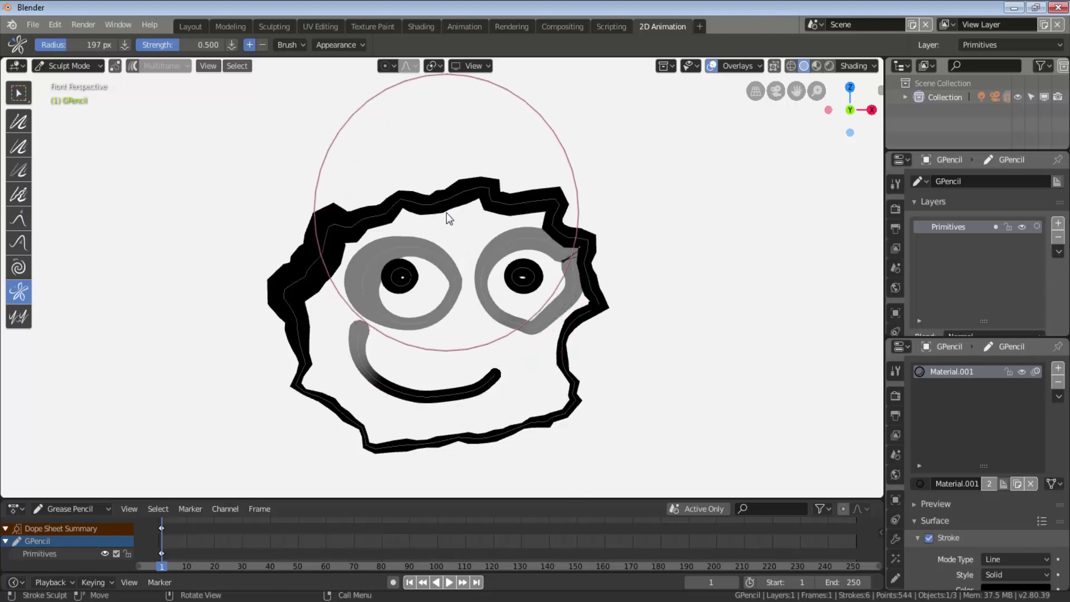
left_click_drag(447, 215, 460, 234)
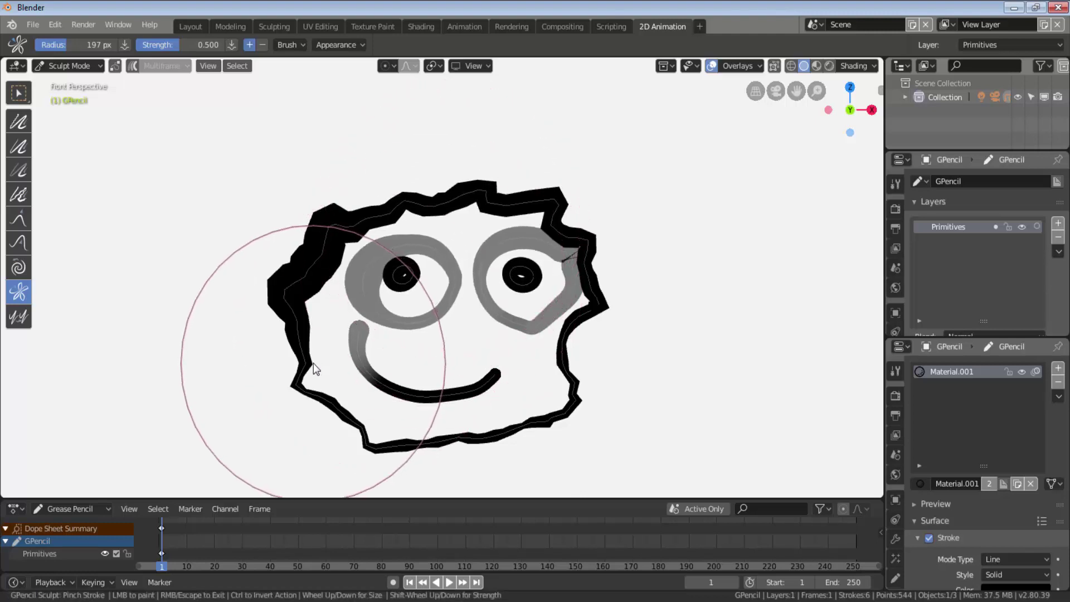
left_click_drag(313, 363, 311, 361)
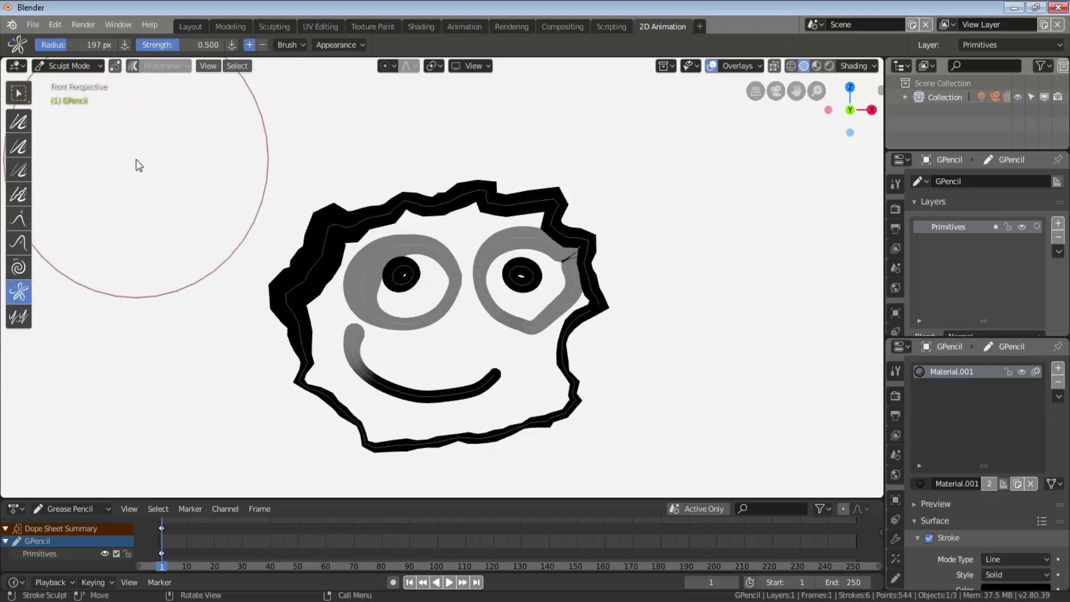
Step: Adjust the pinch brush settings, then box-select the whole face with Select Box
left_click(149, 188)
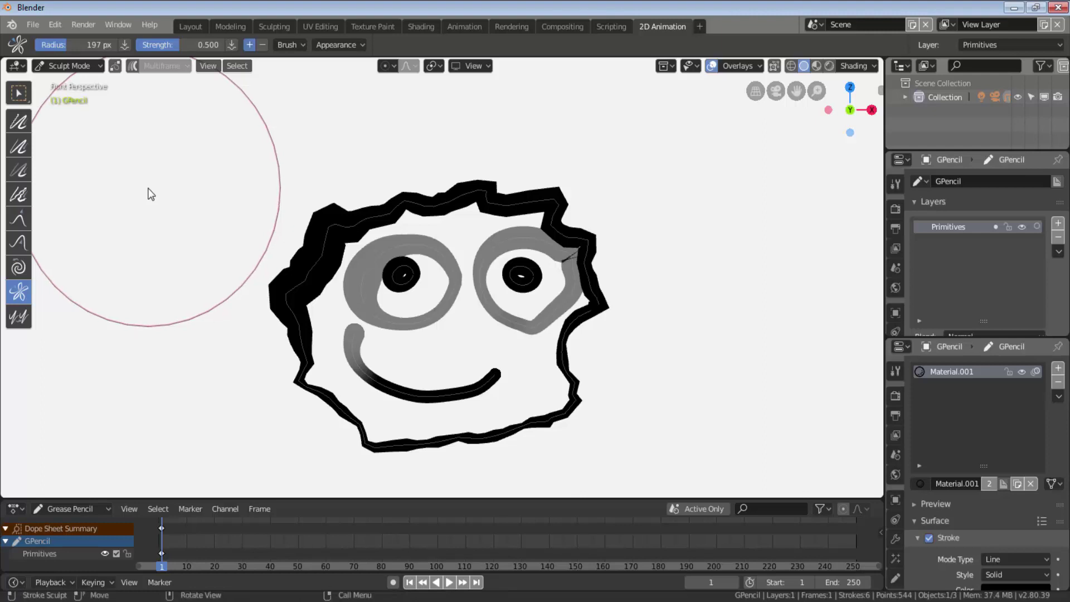
left_click(148, 194)
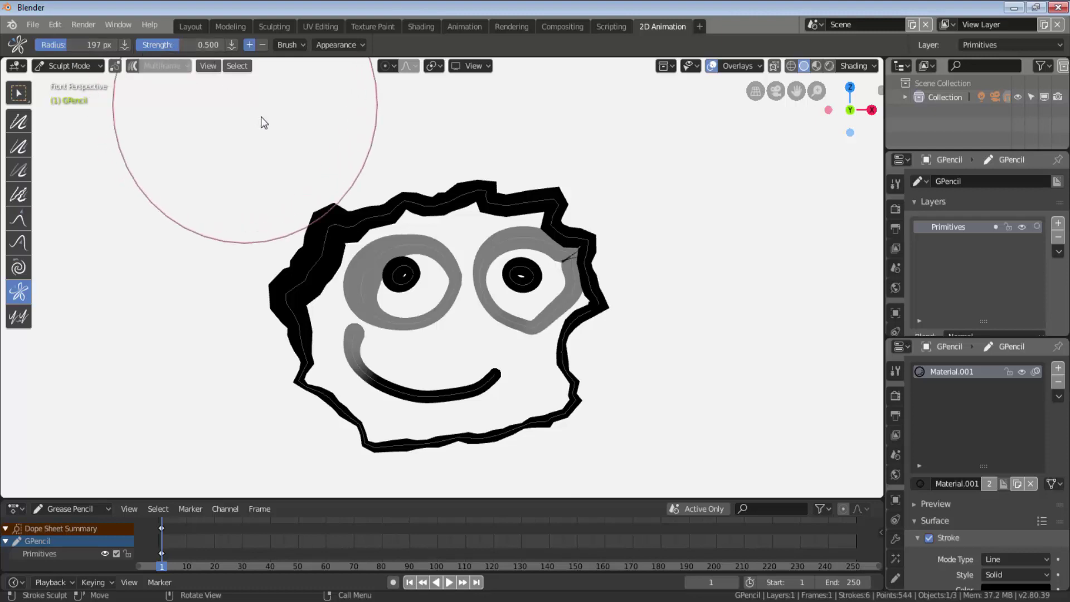
left_click(18, 93)
left_click_drag(260, 194, 629, 449)
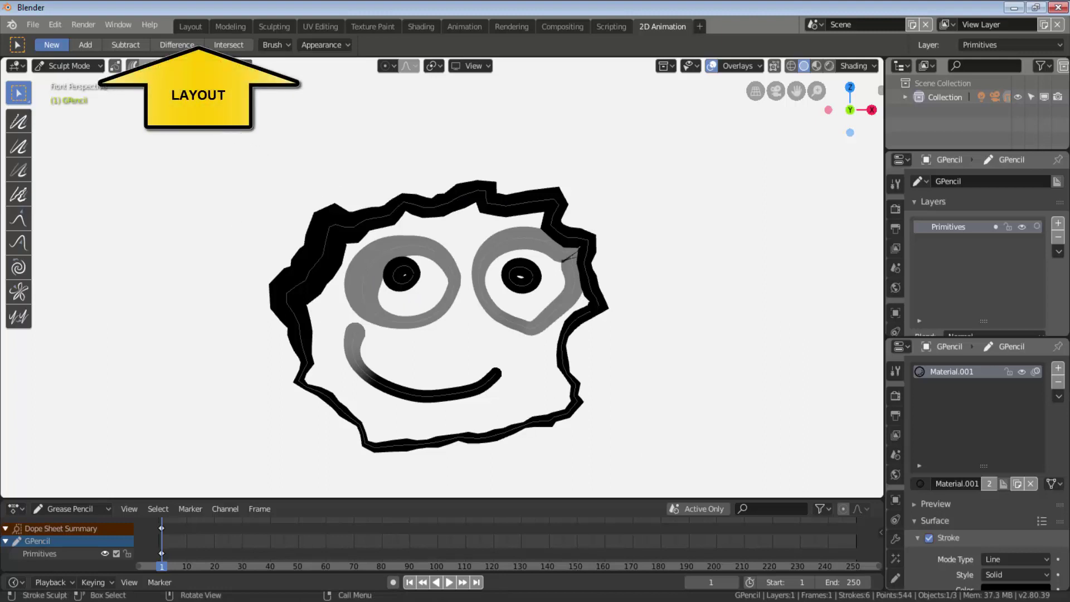
Step: In the Layout workspace, orbit and zoom to view the drawing from front, edge-on and behind
left_click(190, 26)
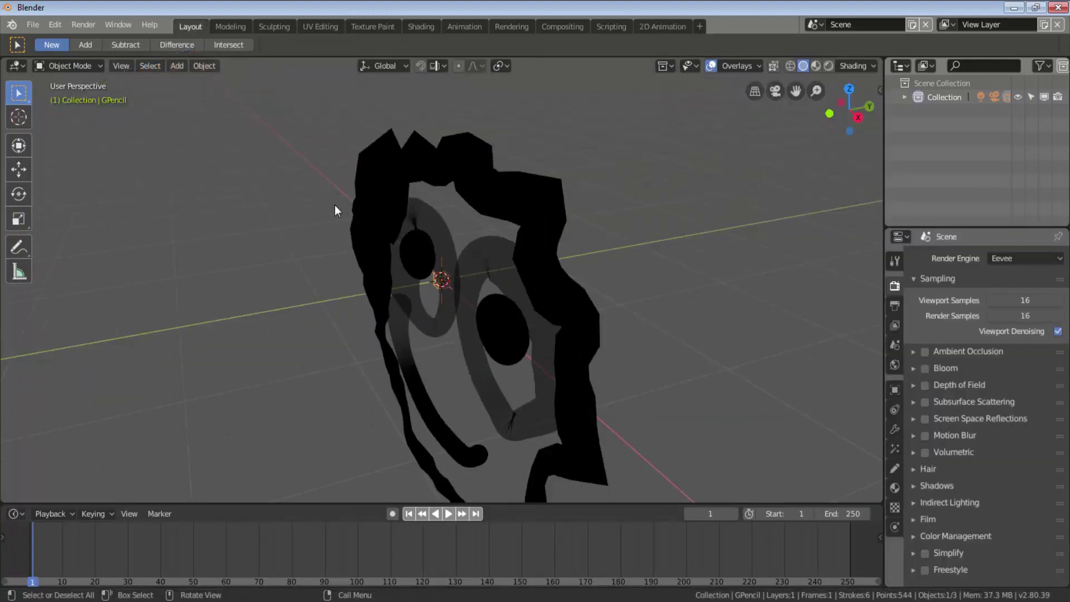
mouse_move(335, 206)
middle_mouse_down()
mouse_move(363, 326)
mouse_move(396, 311)
mouse_move(542, 291)
middle_mouse_up()
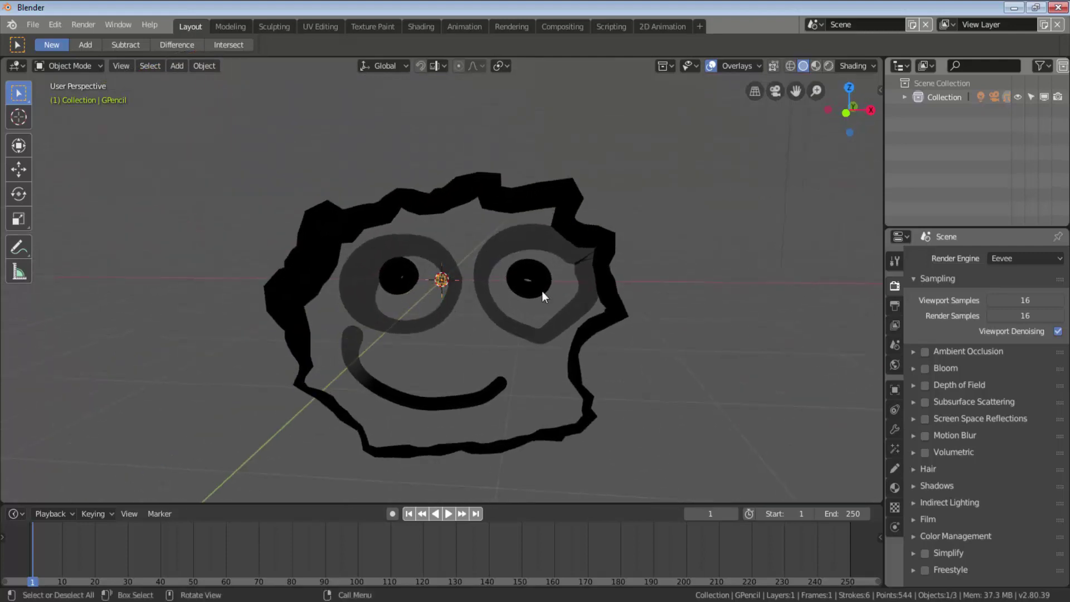
mouse_move(661, 302)
middle_mouse_down()
mouse_move(615, 323)
mouse_move(577, 325)
mouse_move(448, 307)
middle_mouse_up()
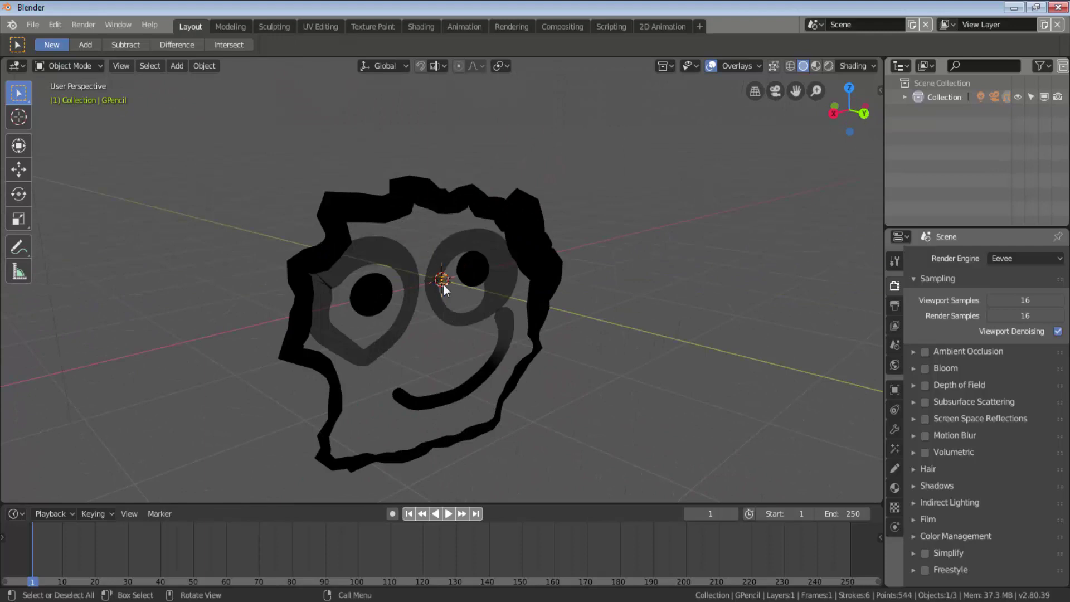
mouse_move(379, 338)
middle_mouse_down()
mouse_move(395, 339)
mouse_move(434, 283)
middle_mouse_up()
scroll(433, 283, "down", 3)
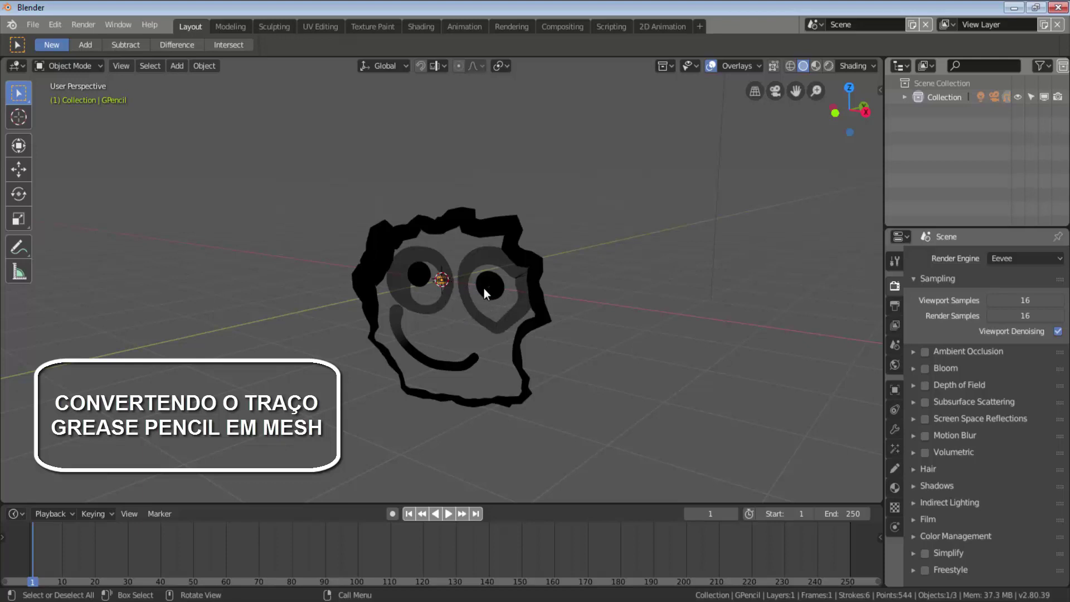
scroll(484, 289, "up", 1)
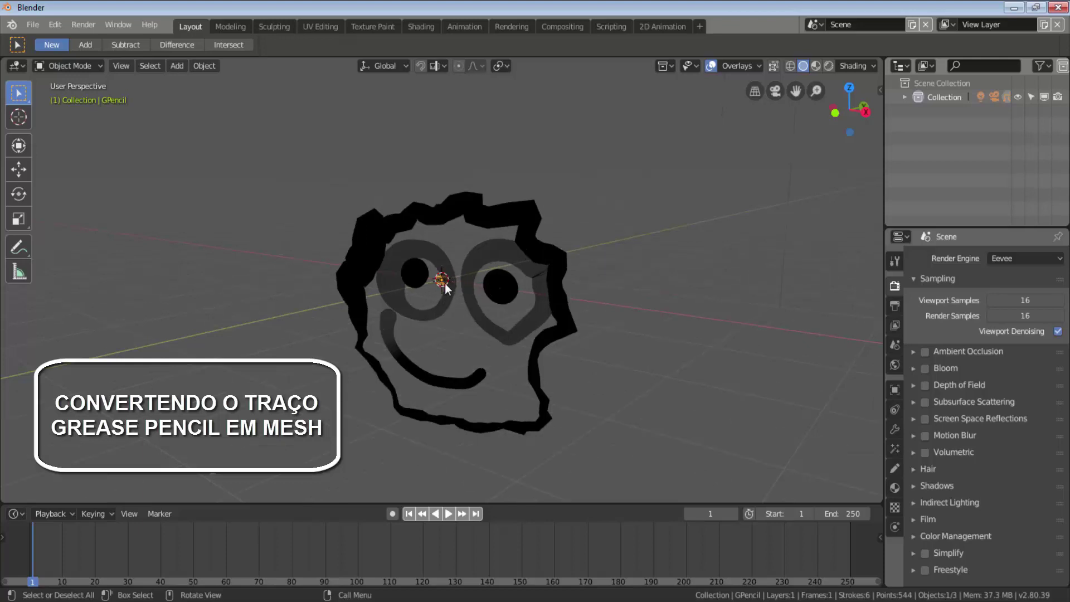
Step: Box-select all face strokes in Edit Mode, then convert the object to a Polygon Curve
left_click(68, 64)
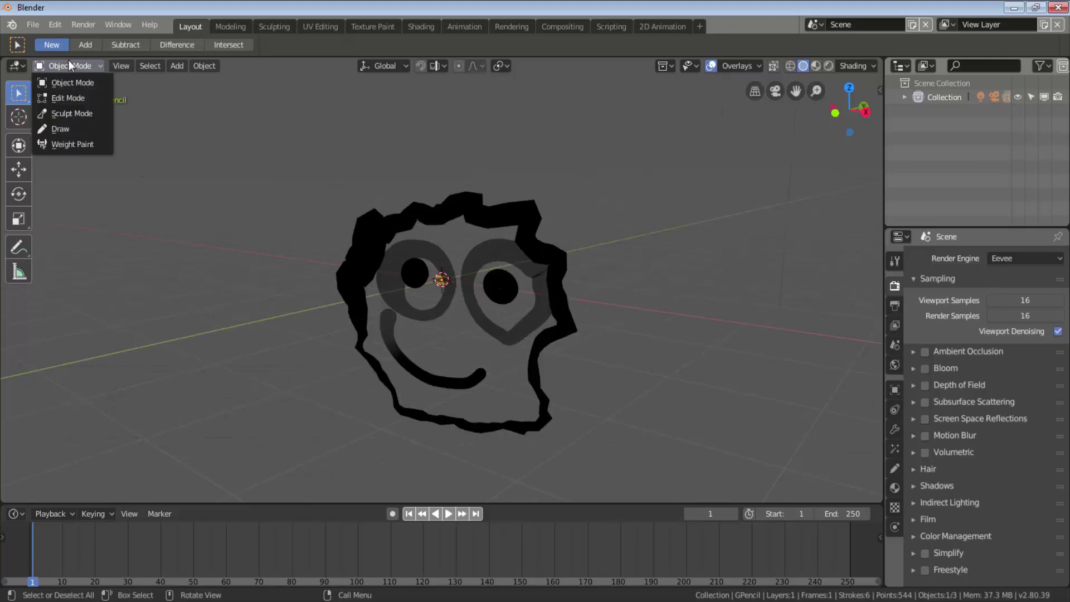
left_click(63, 97)
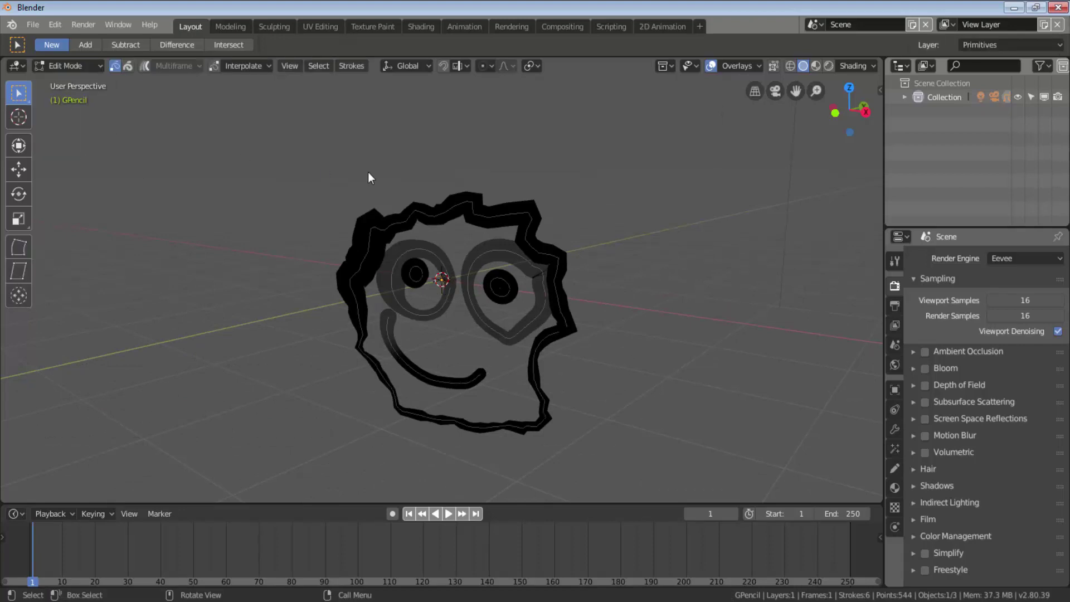
left_click_drag(324, 171, 637, 460)
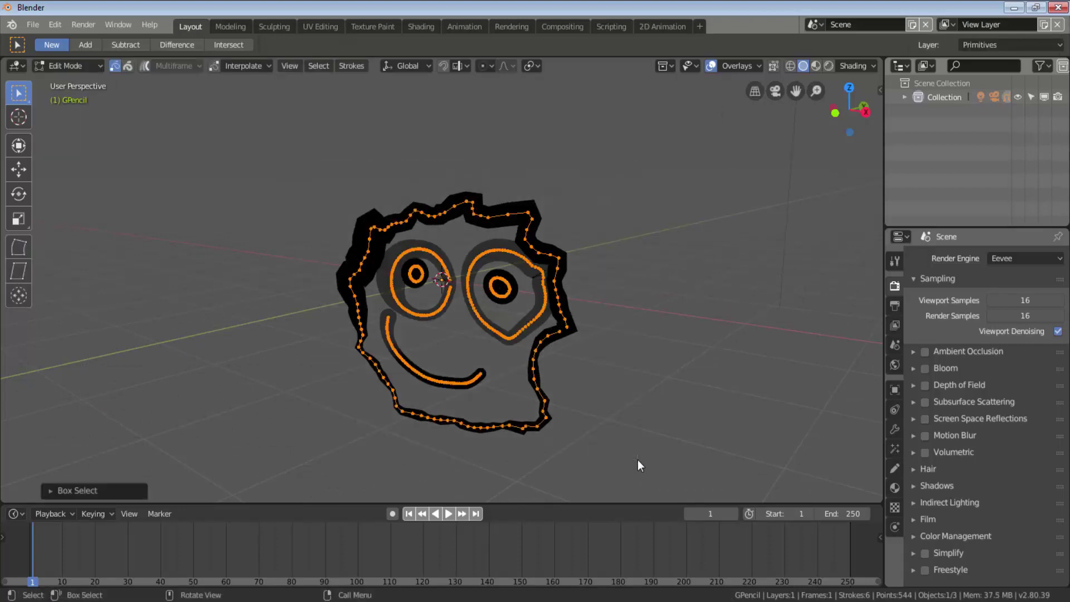
left_click(65, 65)
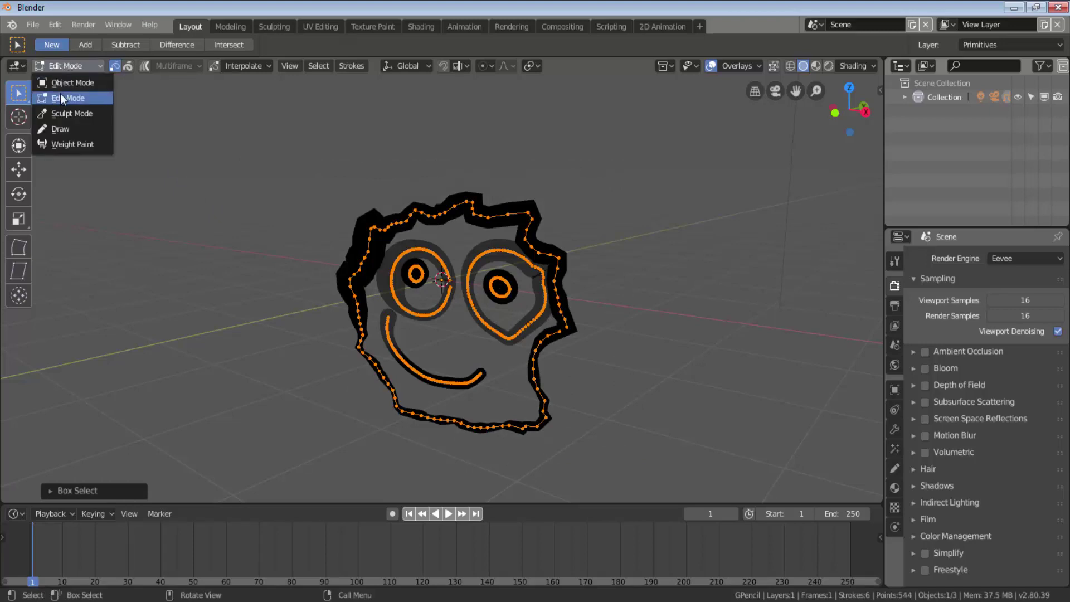
left_click(68, 85)
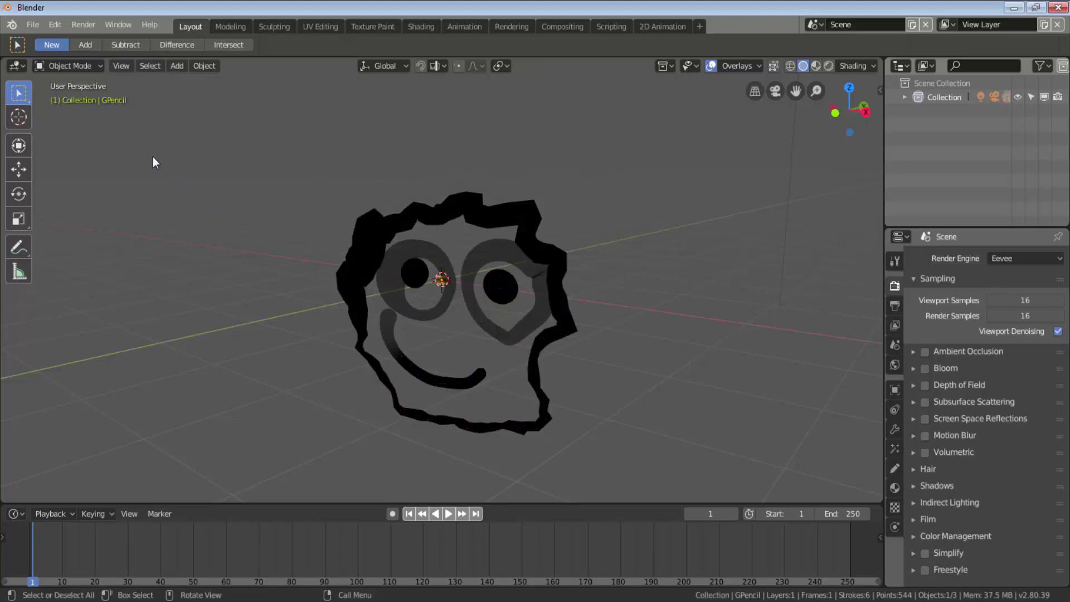
left_click(205, 65)
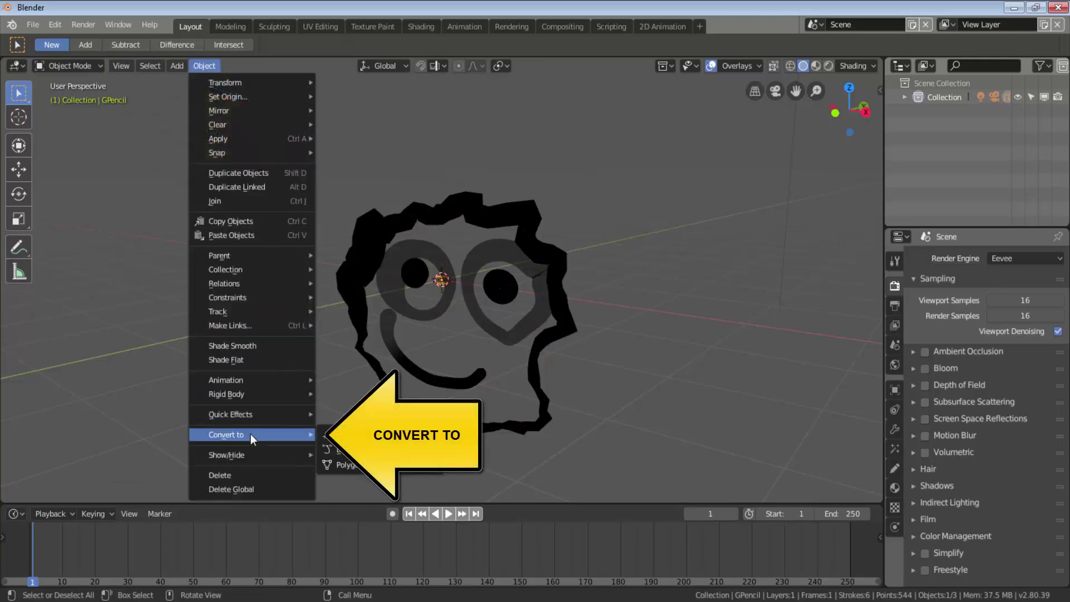
mouse_move(226, 434)
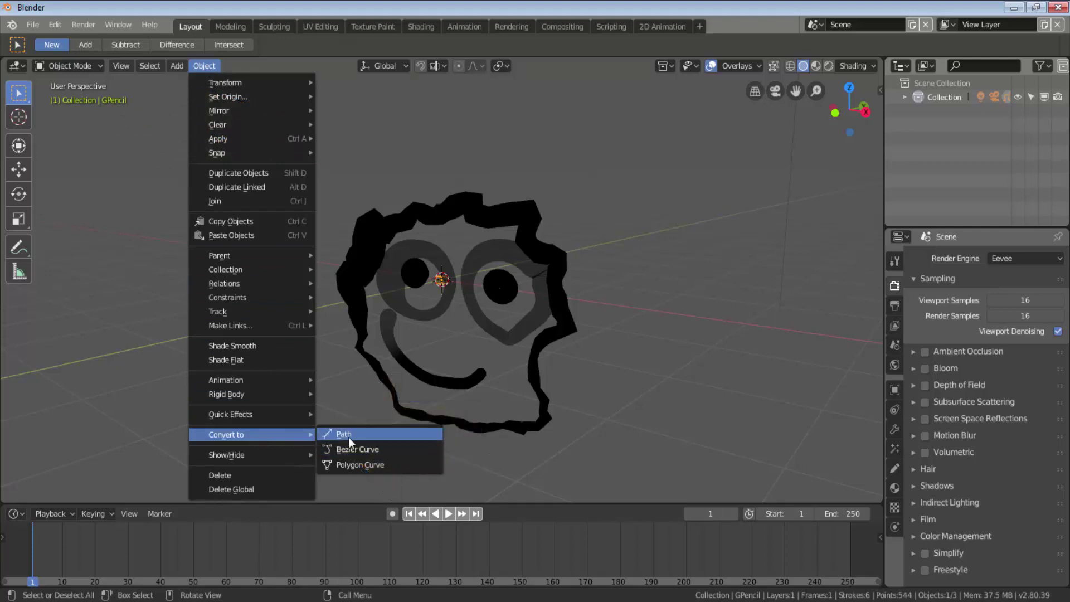
left_click(366, 463)
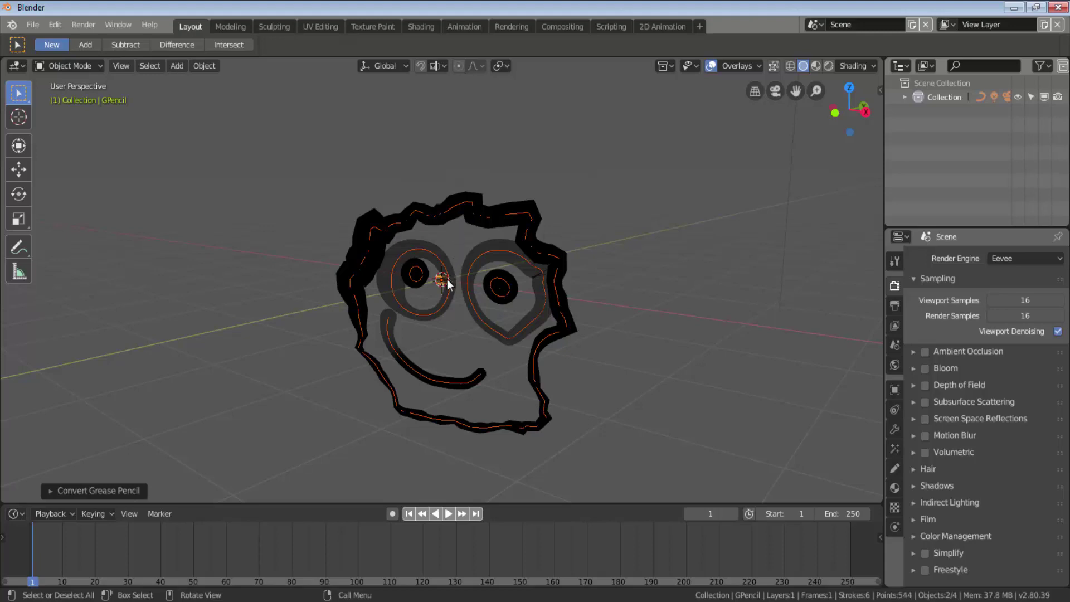
Step: Move the original Grease Pencil strokes aside in Edit Mode and delete them
left_click(19, 171)
left_click_drag(234, 220, 245, 217)
left_click(67, 65)
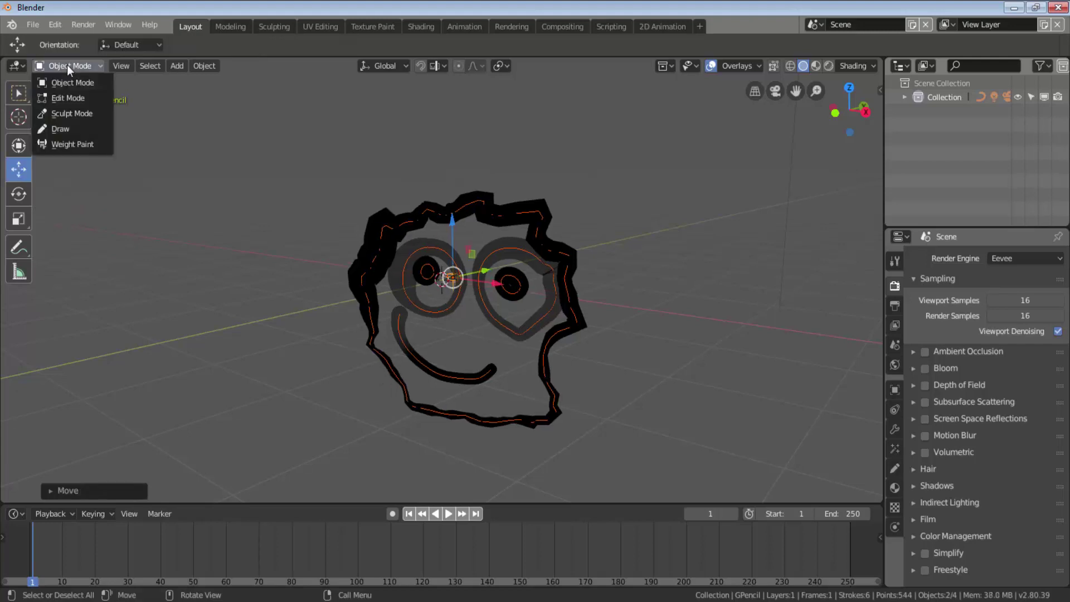
left_click(62, 98)
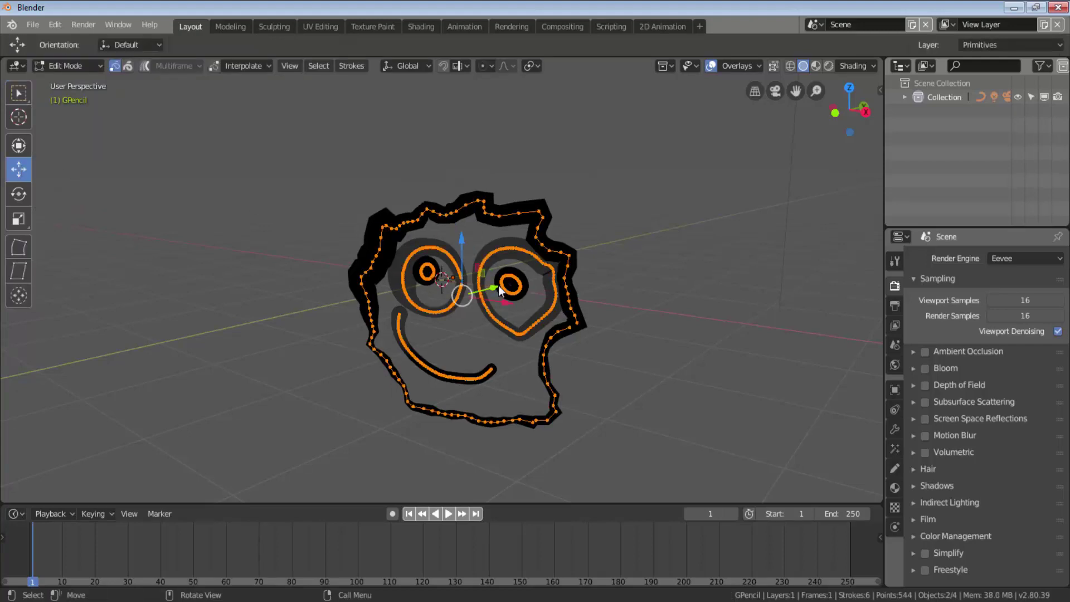
left_click_drag(498, 285, 719, 225)
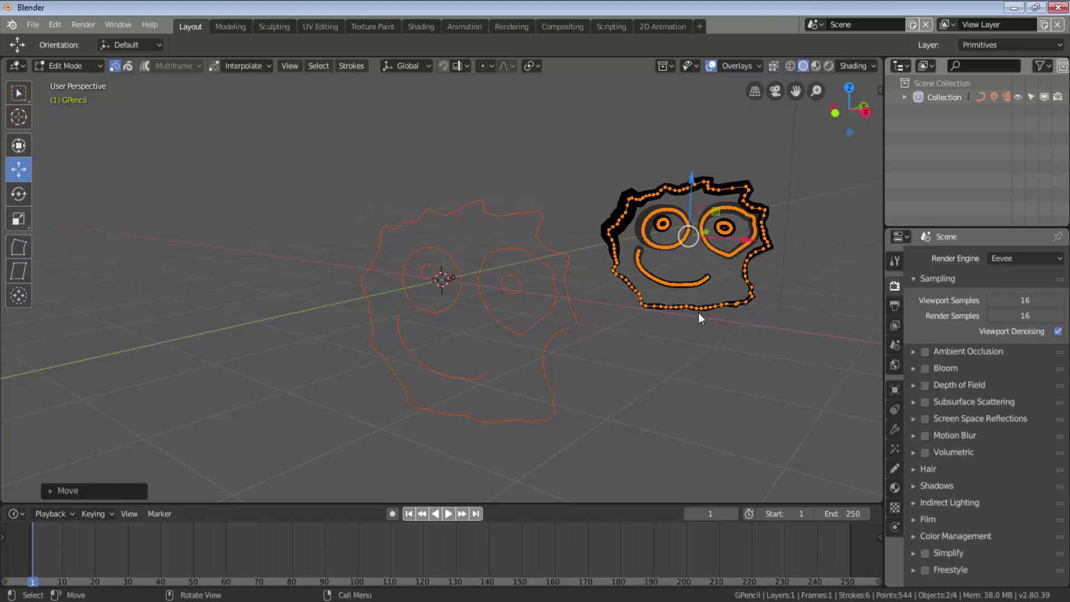
key("x")
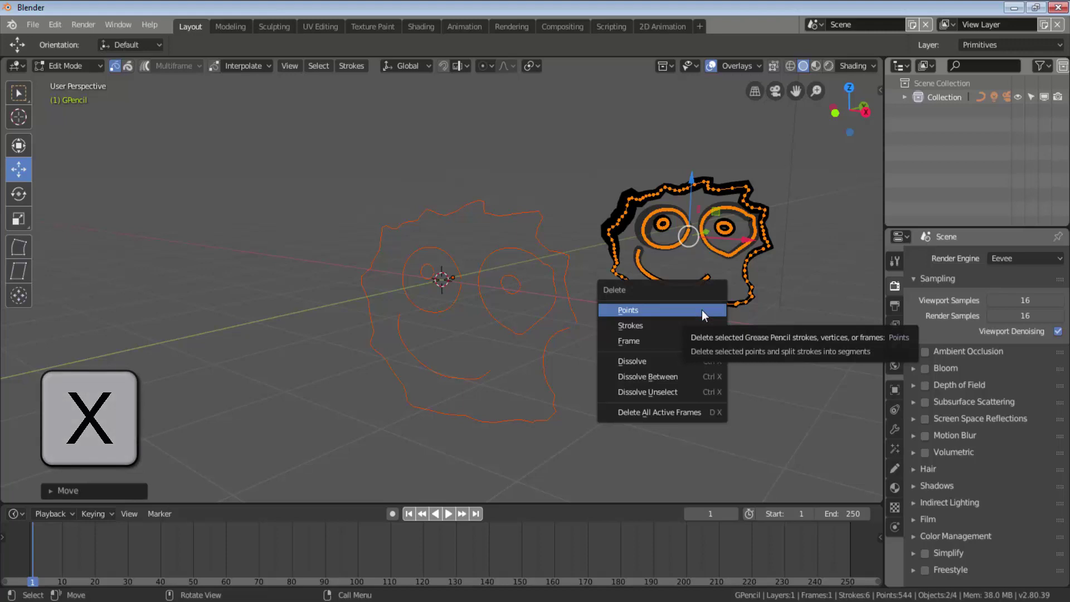
left_click(701, 309)
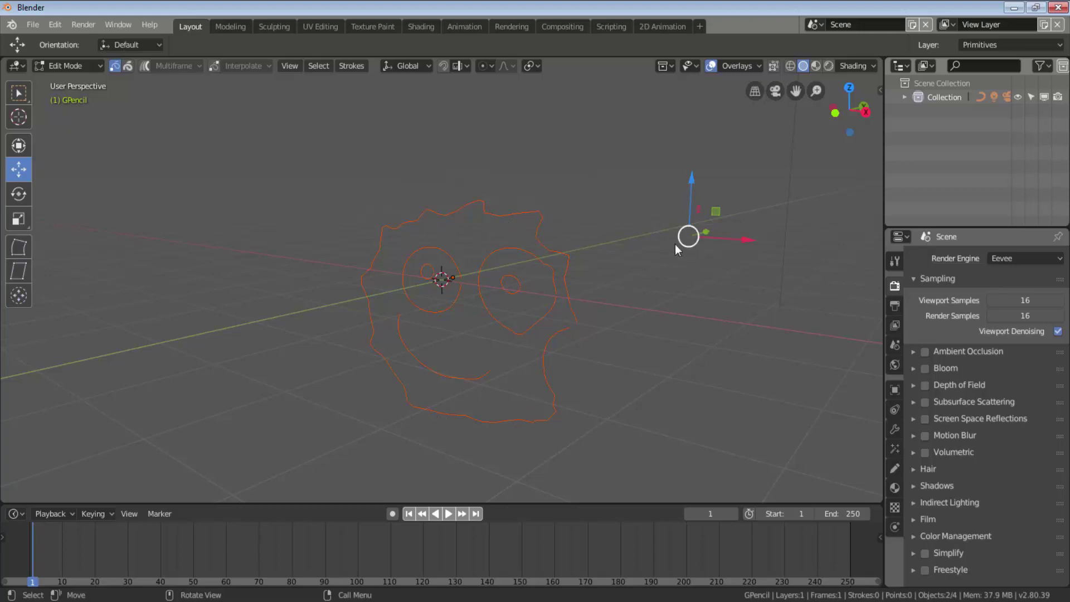
Step: Select the Primitives curve in Object Mode and convert it to a mesh
left_click(86, 64)
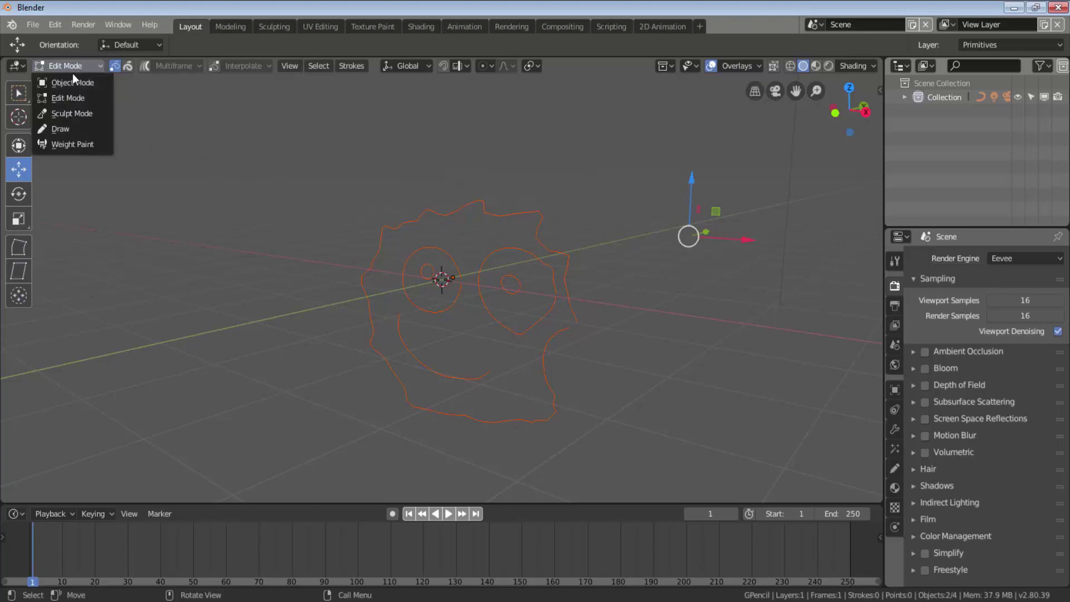
left_click(68, 84)
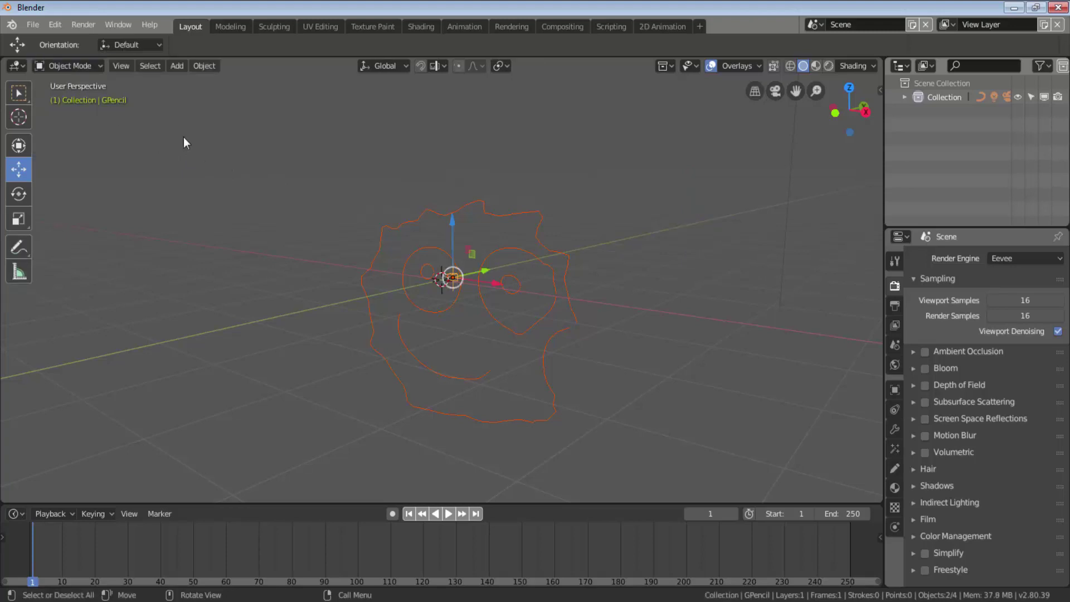
left_click(501, 215)
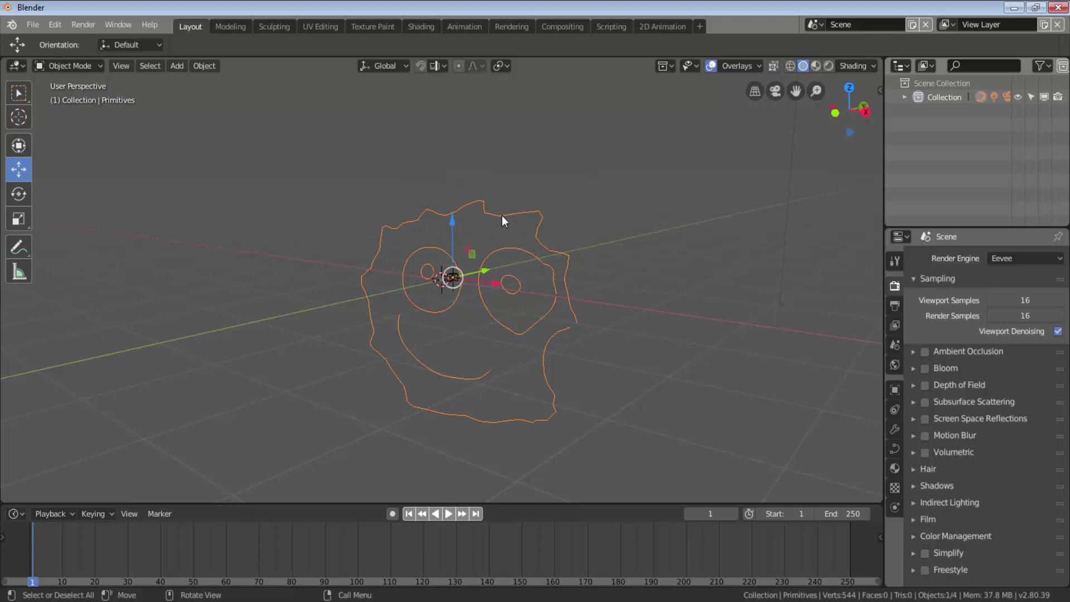
middle_click_drag(563, 248, 513, 257)
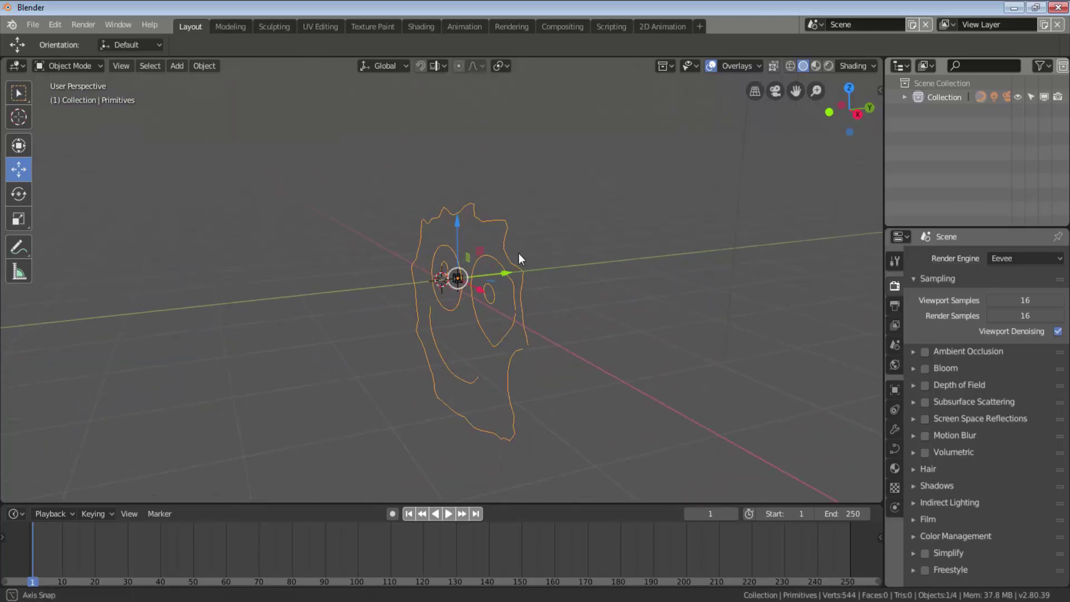
middle_click_drag(513, 258, 525, 246)
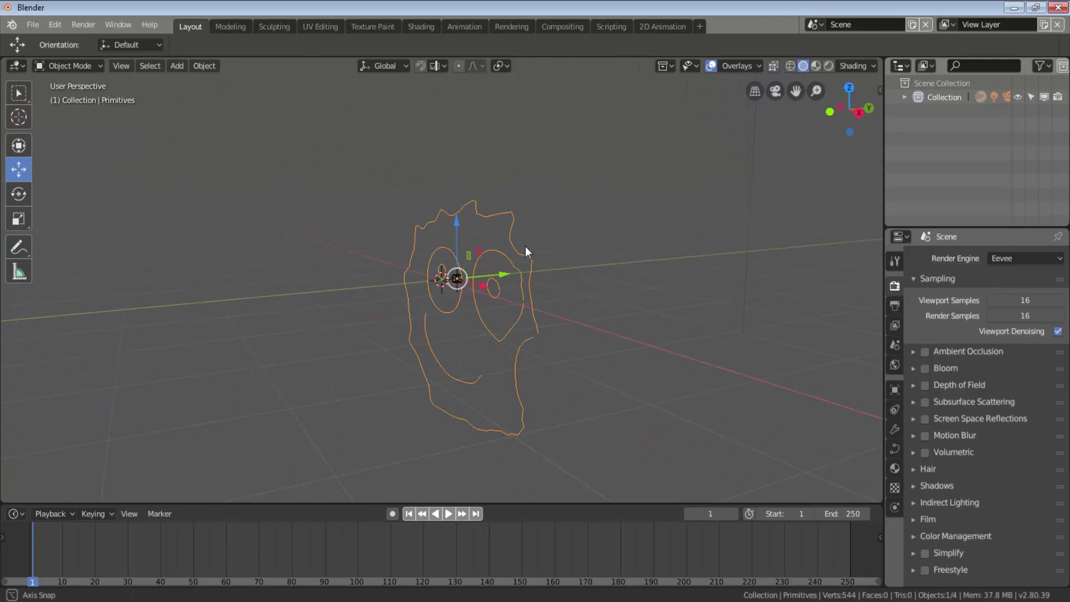
left_click(213, 65)
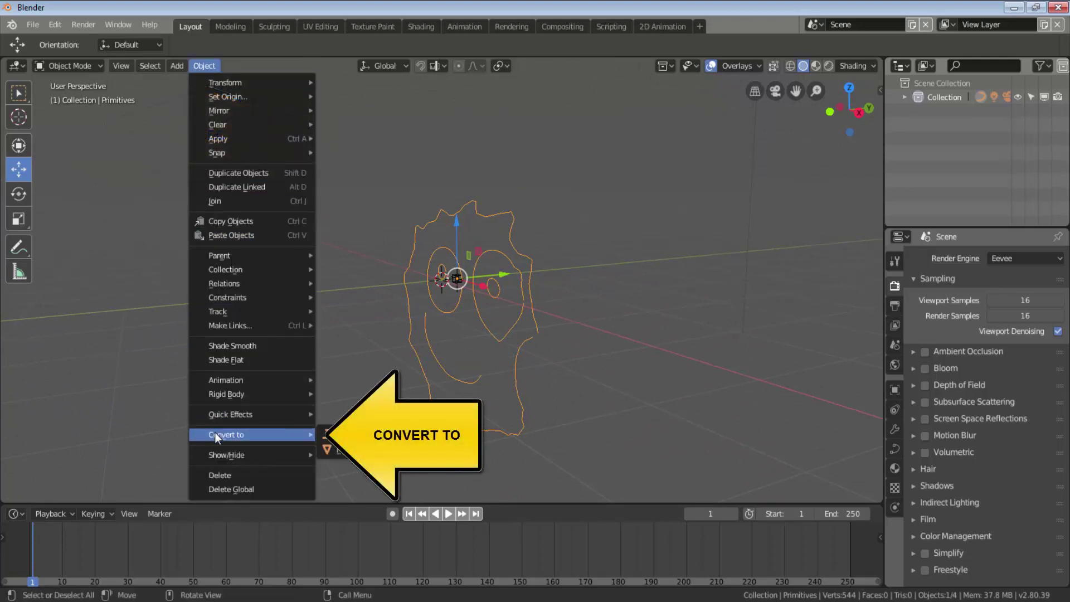
mouse_move(225, 435)
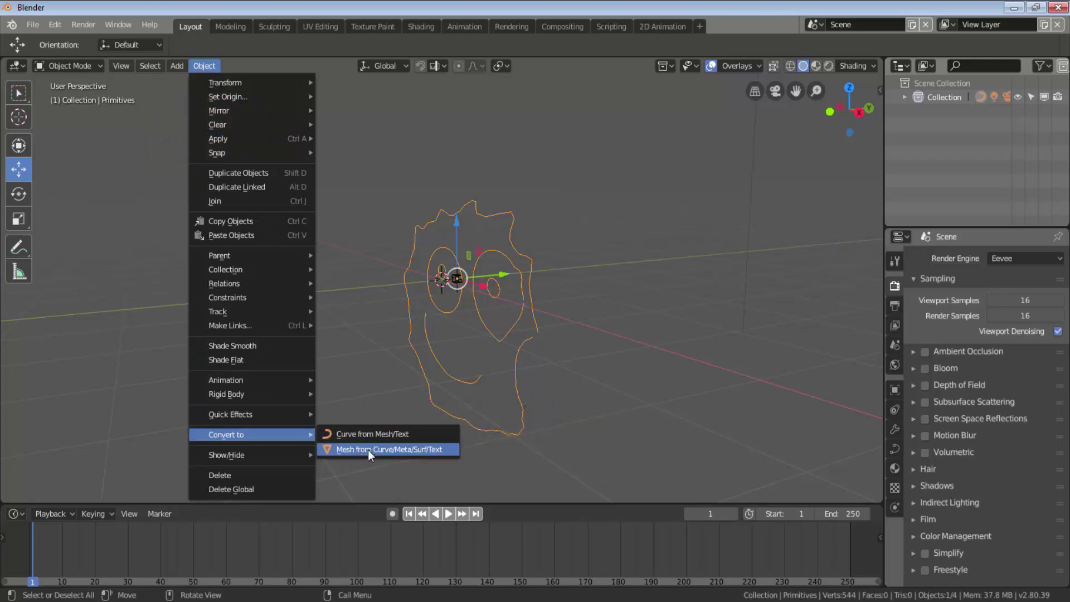
left_click(368, 449)
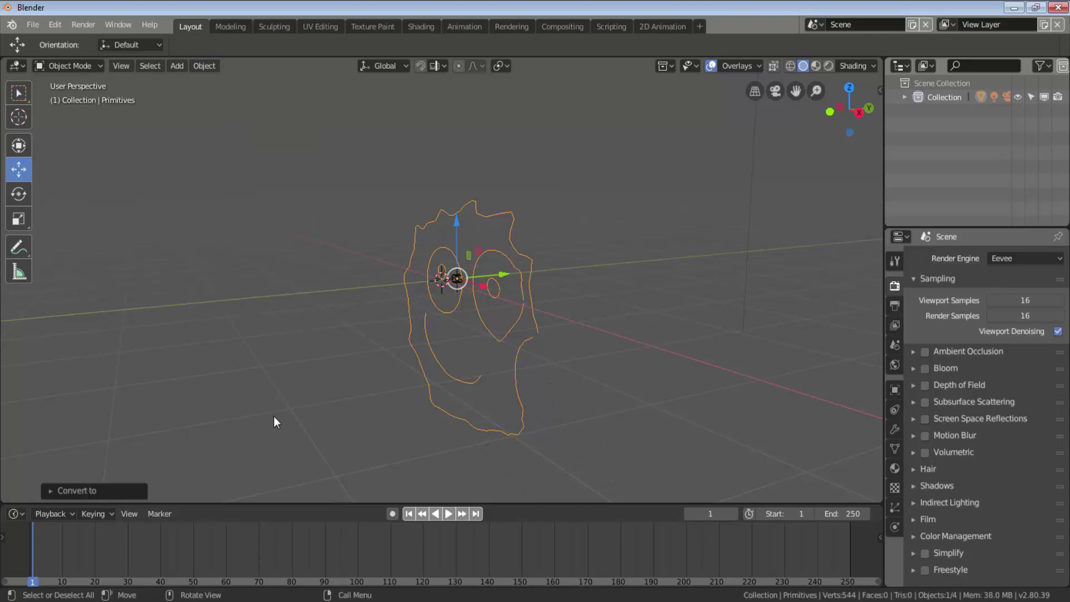
Step: Scale the face mesh up to about 1.78 times its size
mouse_move(273, 416)
middle_mouse_down()
mouse_move(300, 427)
mouse_move(291, 428)
middle_mouse_up()
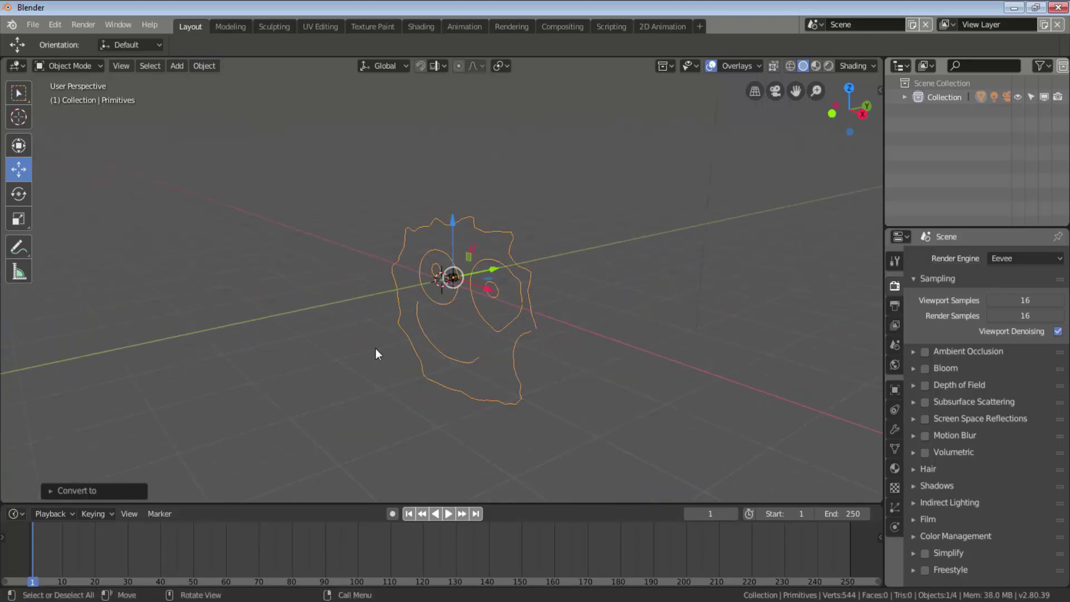
mouse_move(377, 348)
middle_mouse_down()
mouse_move(651, 349)
mouse_move(581, 367)
mouse_move(577, 317)
mouse_move(697, 339)
middle_mouse_up()
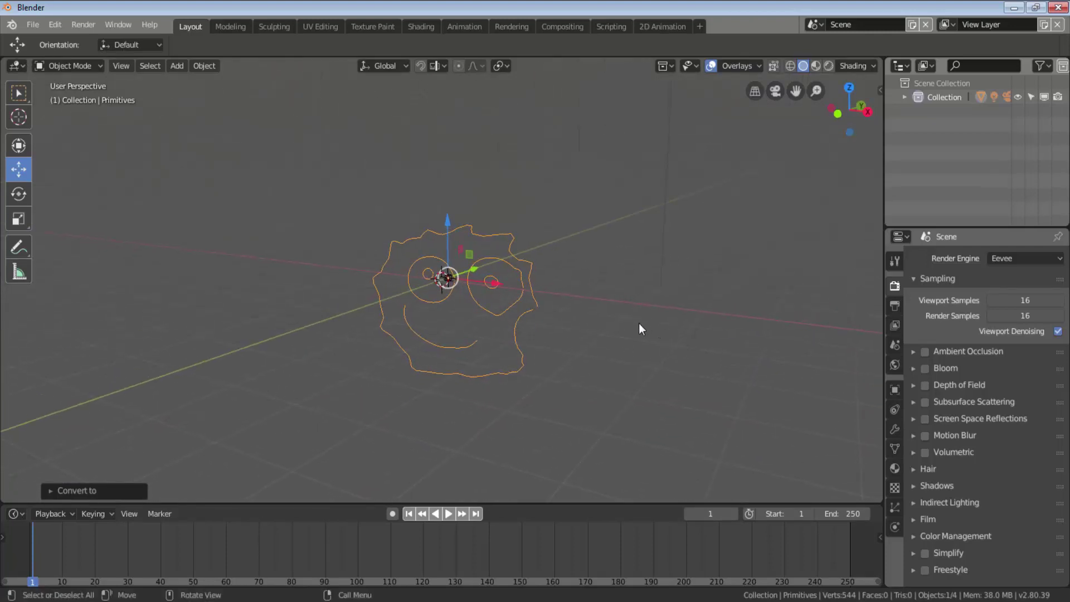
key("s")
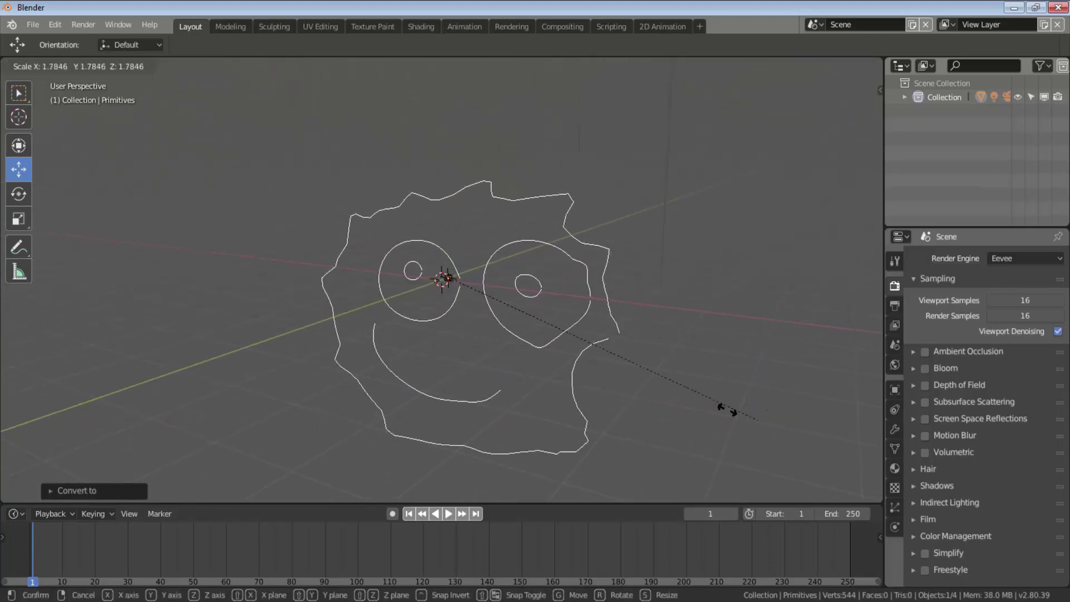
left_click(266, 234)
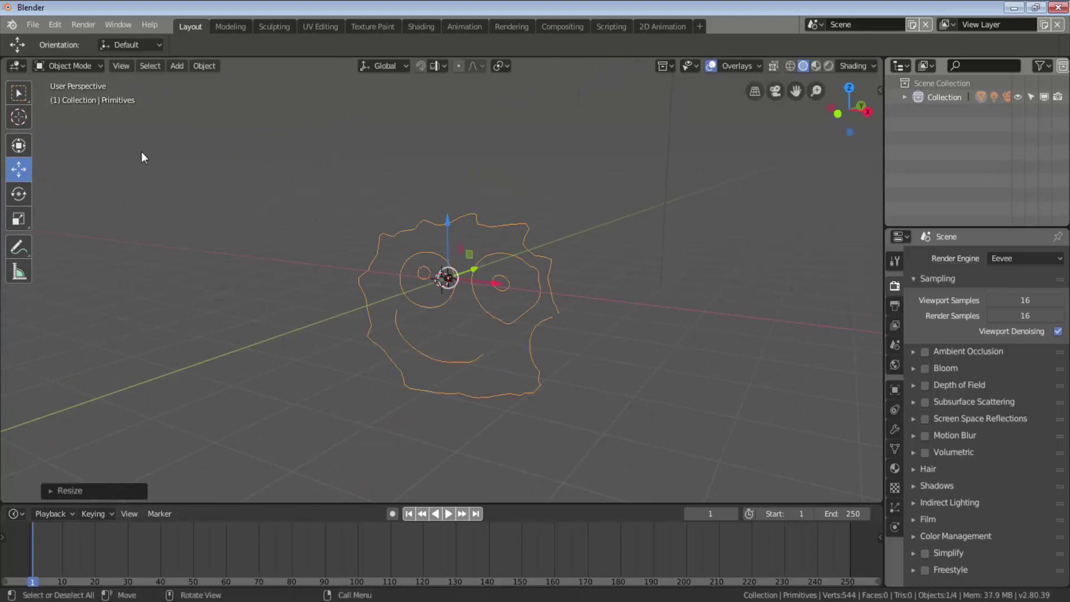
left_click(71, 65)
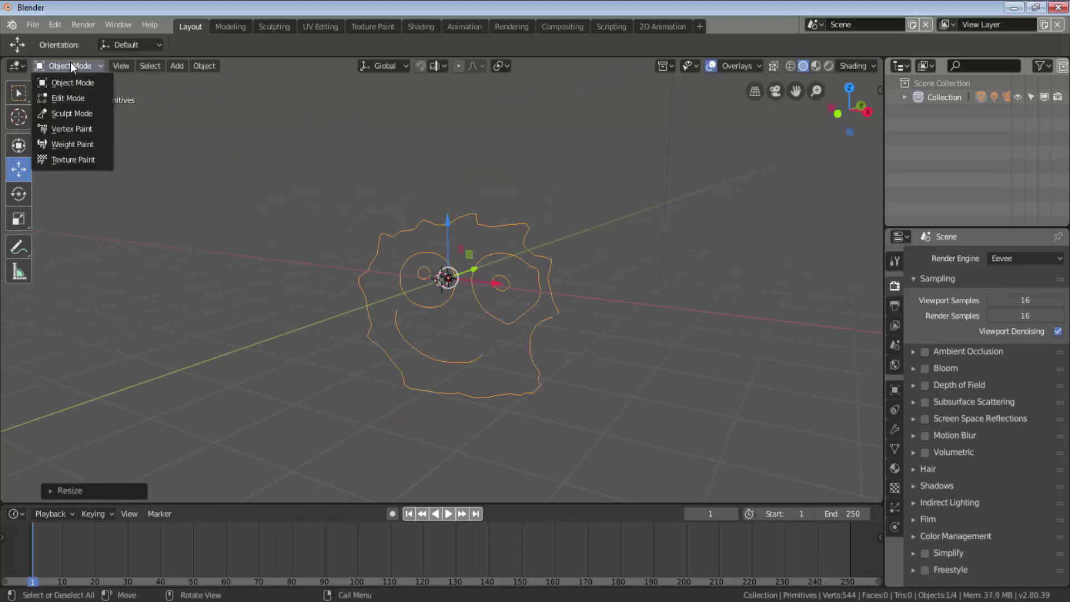
Step: Enter Edit Mode on the face mesh and select all its vertices
left_click(60, 99)
mouse_move(256, 172)
middle_mouse_down()
mouse_move(640, 272)
mouse_move(663, 308)
mouse_move(361, 293)
middle_mouse_up()
scroll(468, 383, "up", 2)
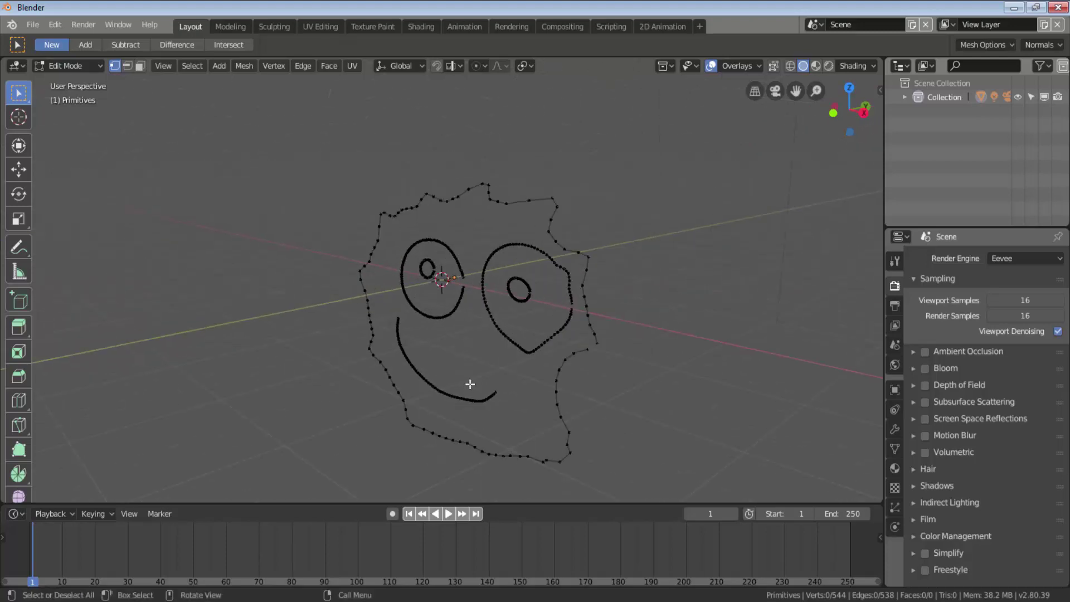
scroll(467, 380, "up", 4)
scroll(467, 376, "down", 5)
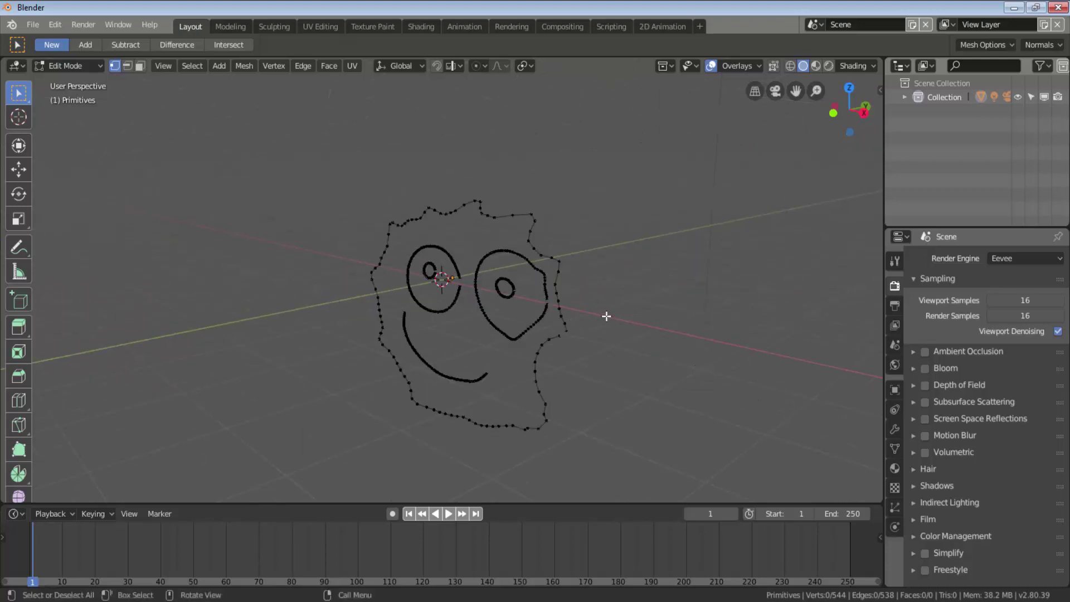
key("a")
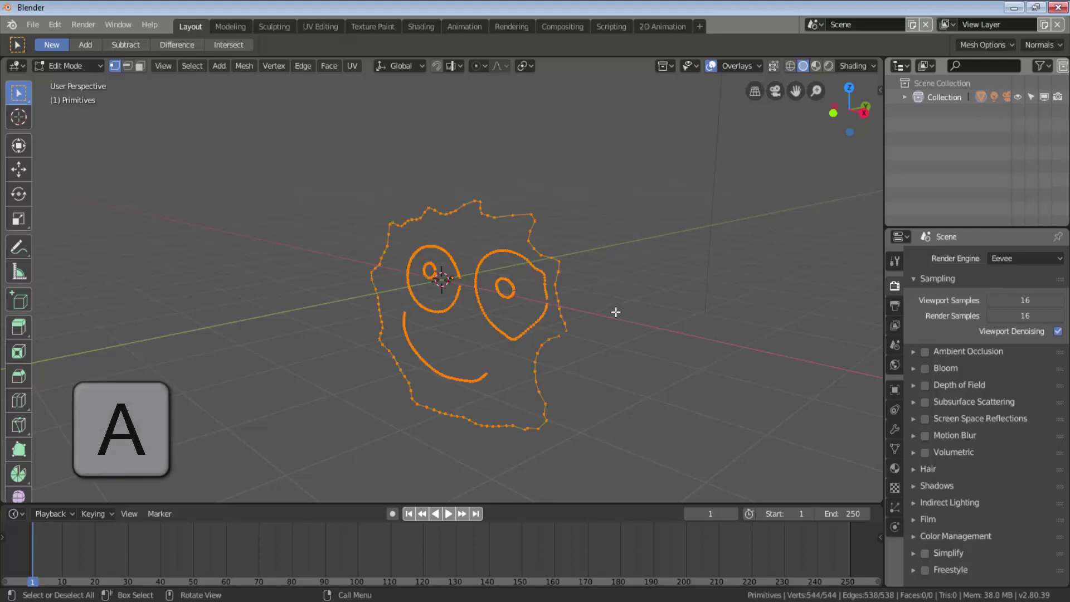
middle_click_drag(592, 294, 580, 323)
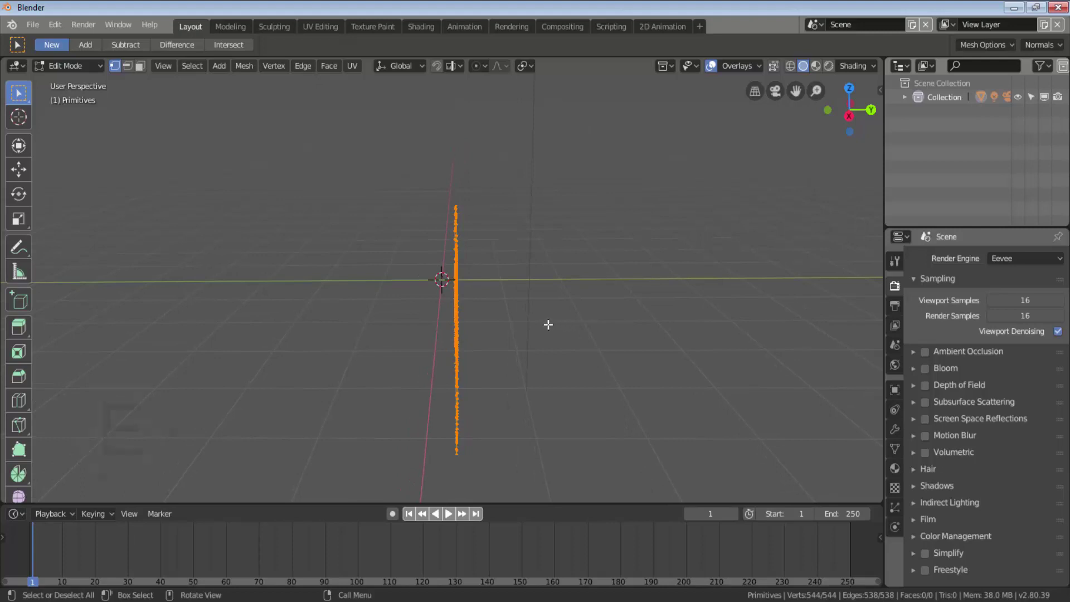
Step: Extrude the vertices along the Y axis to give the face depth, then return to Object Mode
key("e")
key("y")
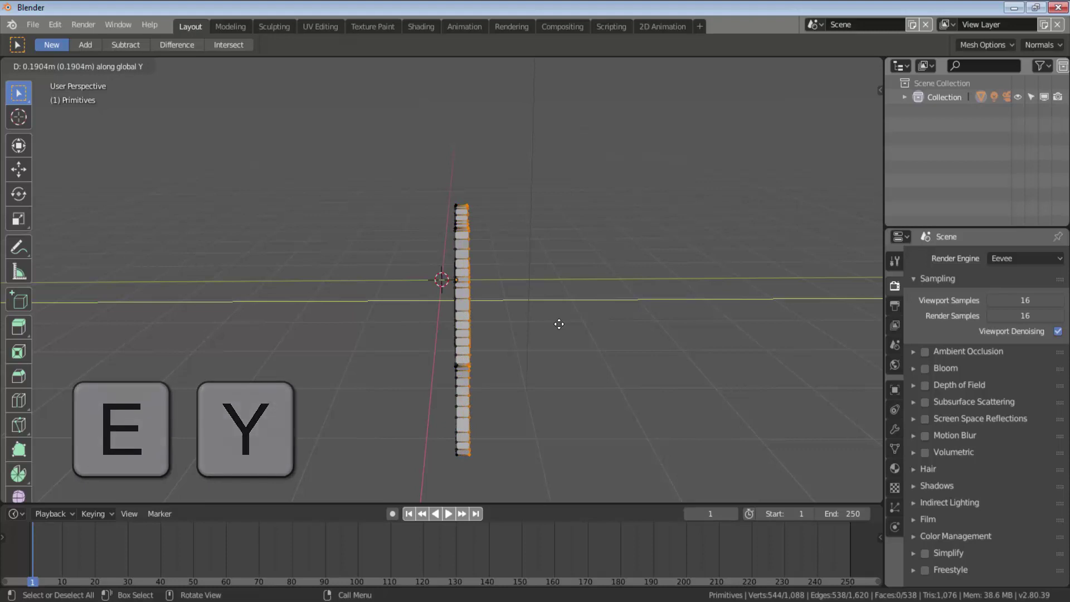
left_click(559, 324)
mouse_move(400, 358)
middle_mouse_down()
mouse_move(465, 352)
mouse_move(501, 378)
mouse_move(406, 377)
mouse_move(391, 340)
mouse_move(469, 315)
mouse_move(36, 86)
middle_mouse_up()
left_click(63, 66)
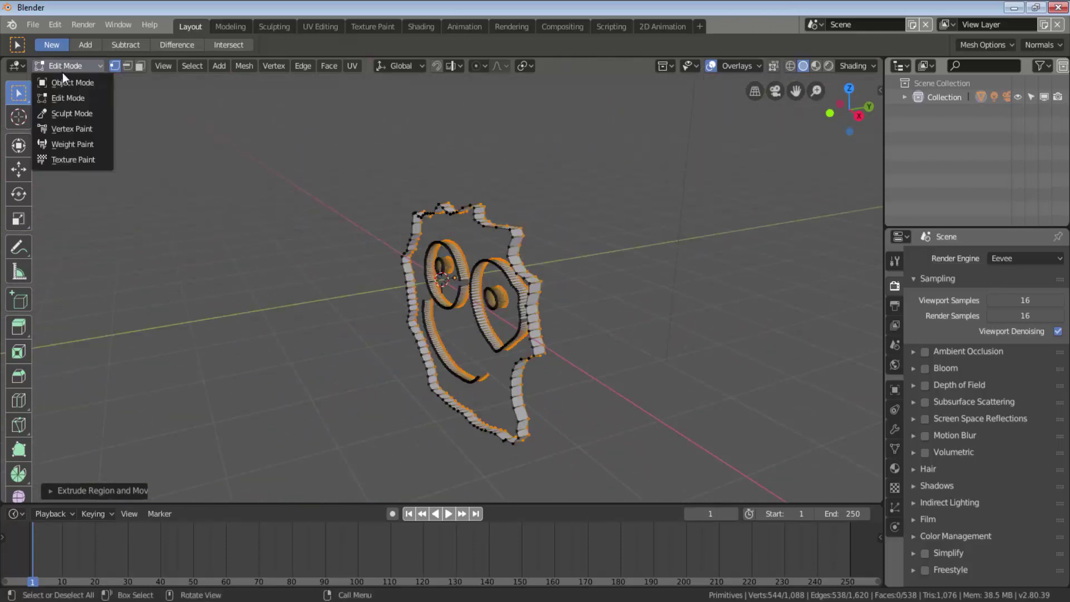
left_click(61, 85)
mouse_move(361, 384)
middle_mouse_down()
mouse_move(733, 419)
mouse_move(635, 411)
mouse_move(618, 365)
mouse_move(689, 356)
mouse_move(783, 366)
middle_mouse_up()
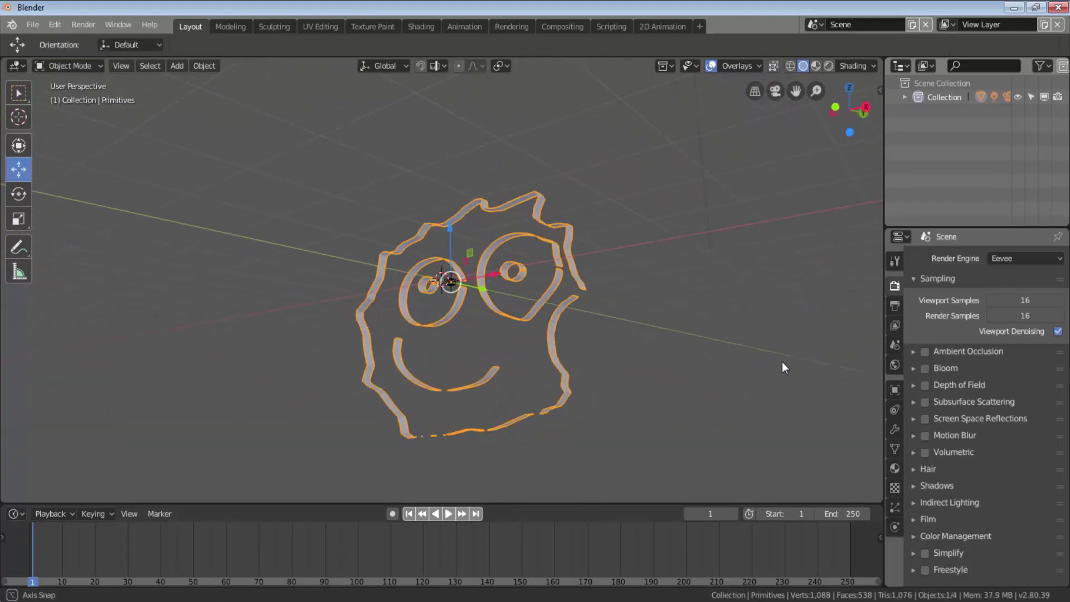
mouse_move(463, 365)
middle_mouse_down()
mouse_move(477, 403)
mouse_move(445, 428)
mouse_move(382, 422)
mouse_move(541, 316)
middle_mouse_up()
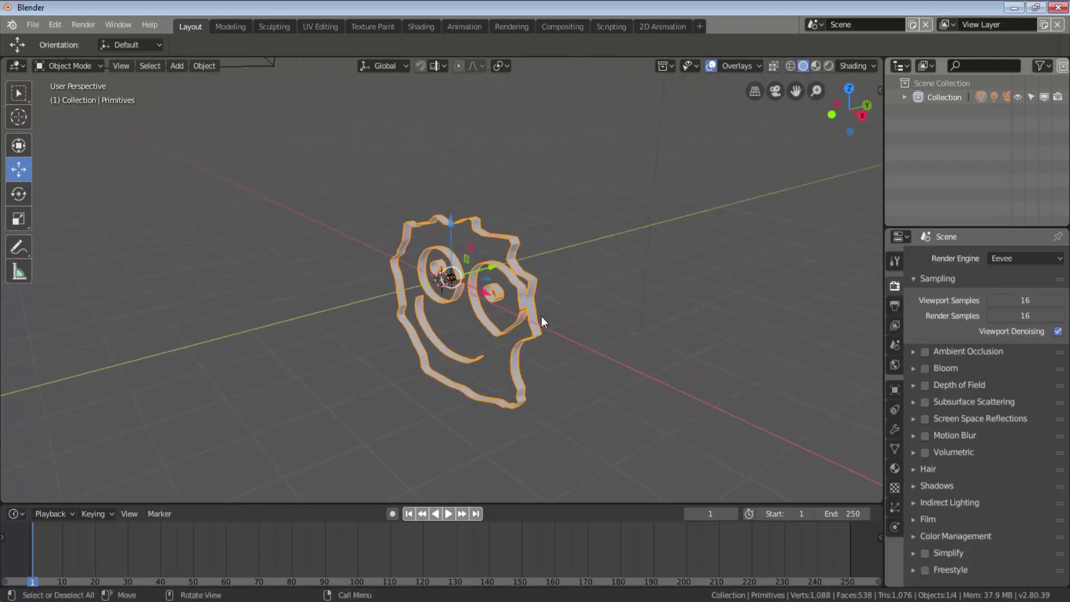